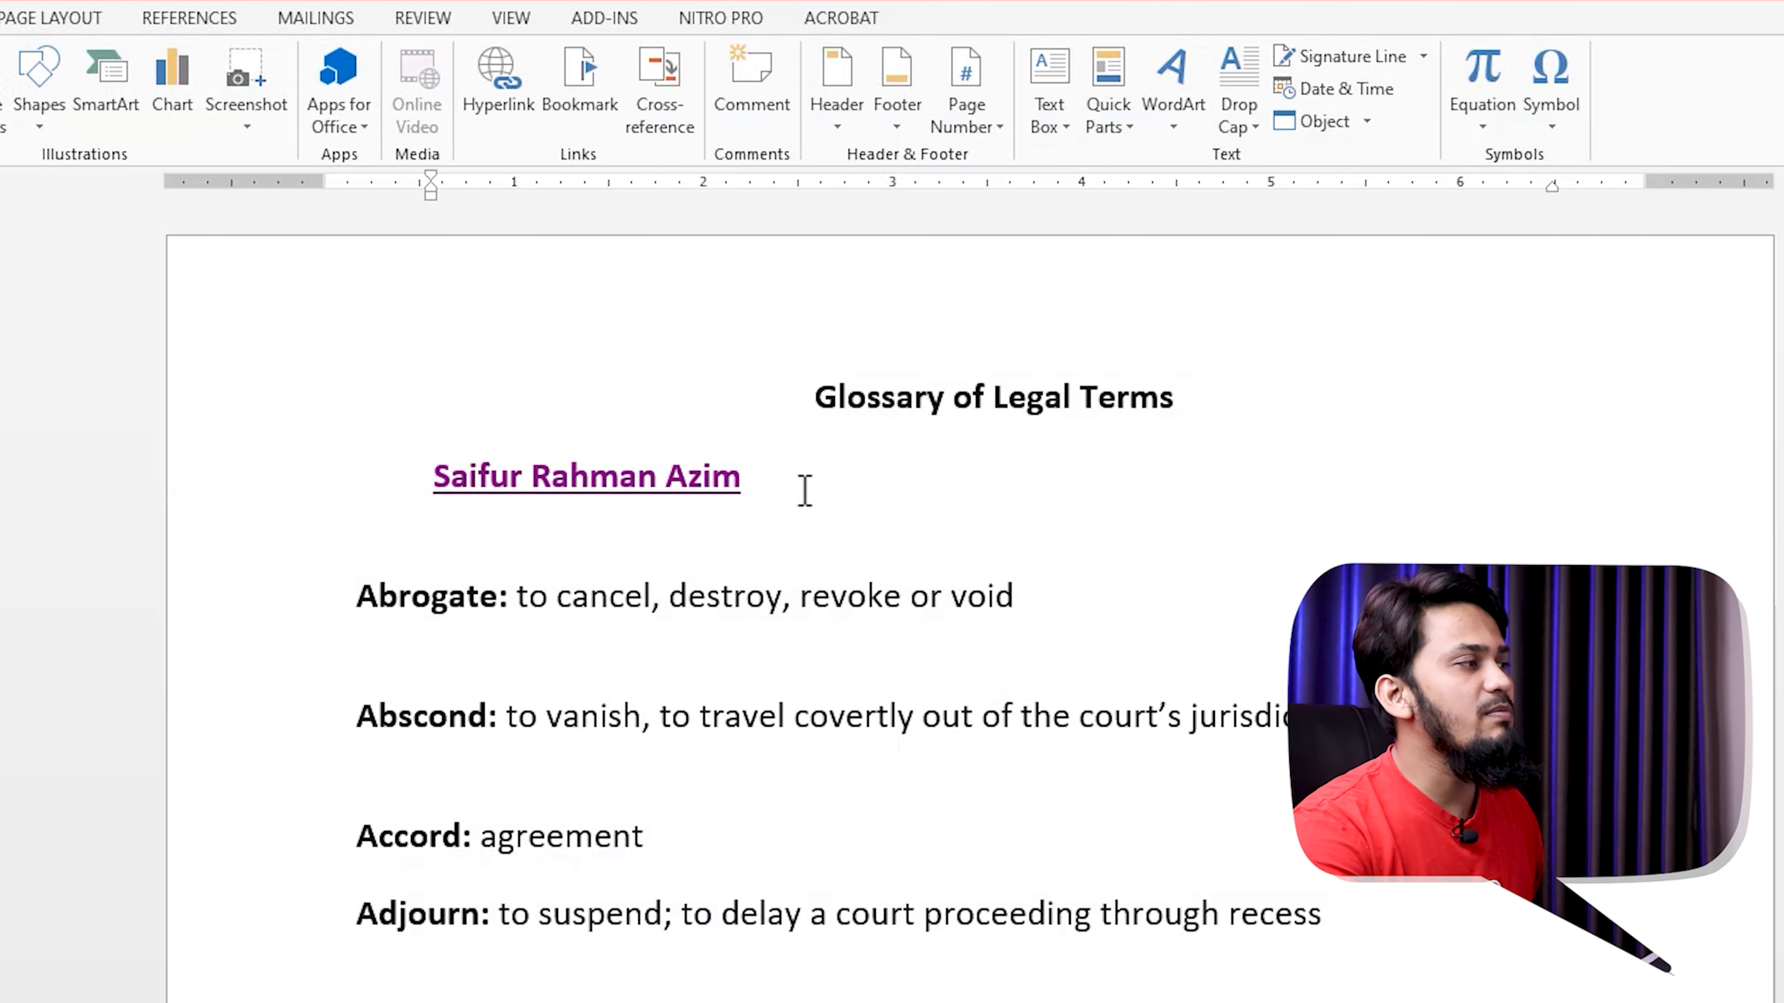
Remove the hyperlinked name line between the glossary title and the Abrogate entry
triple_click(805, 490)
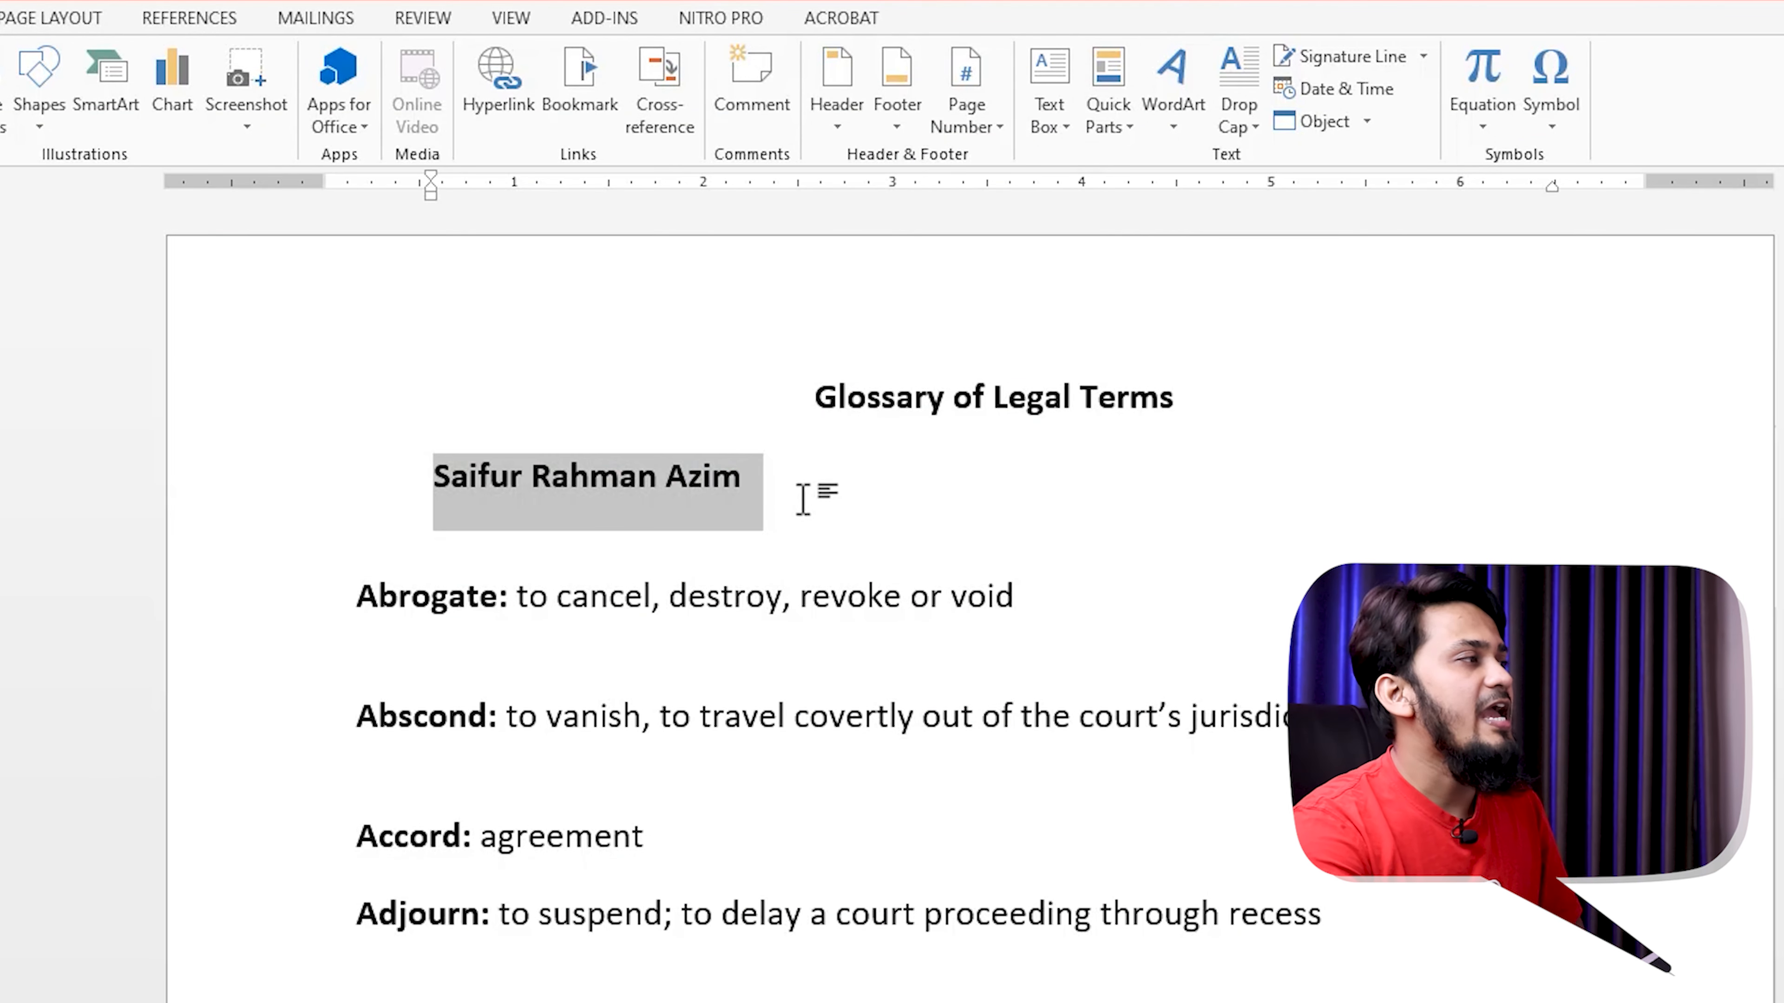
left_click(806, 517)
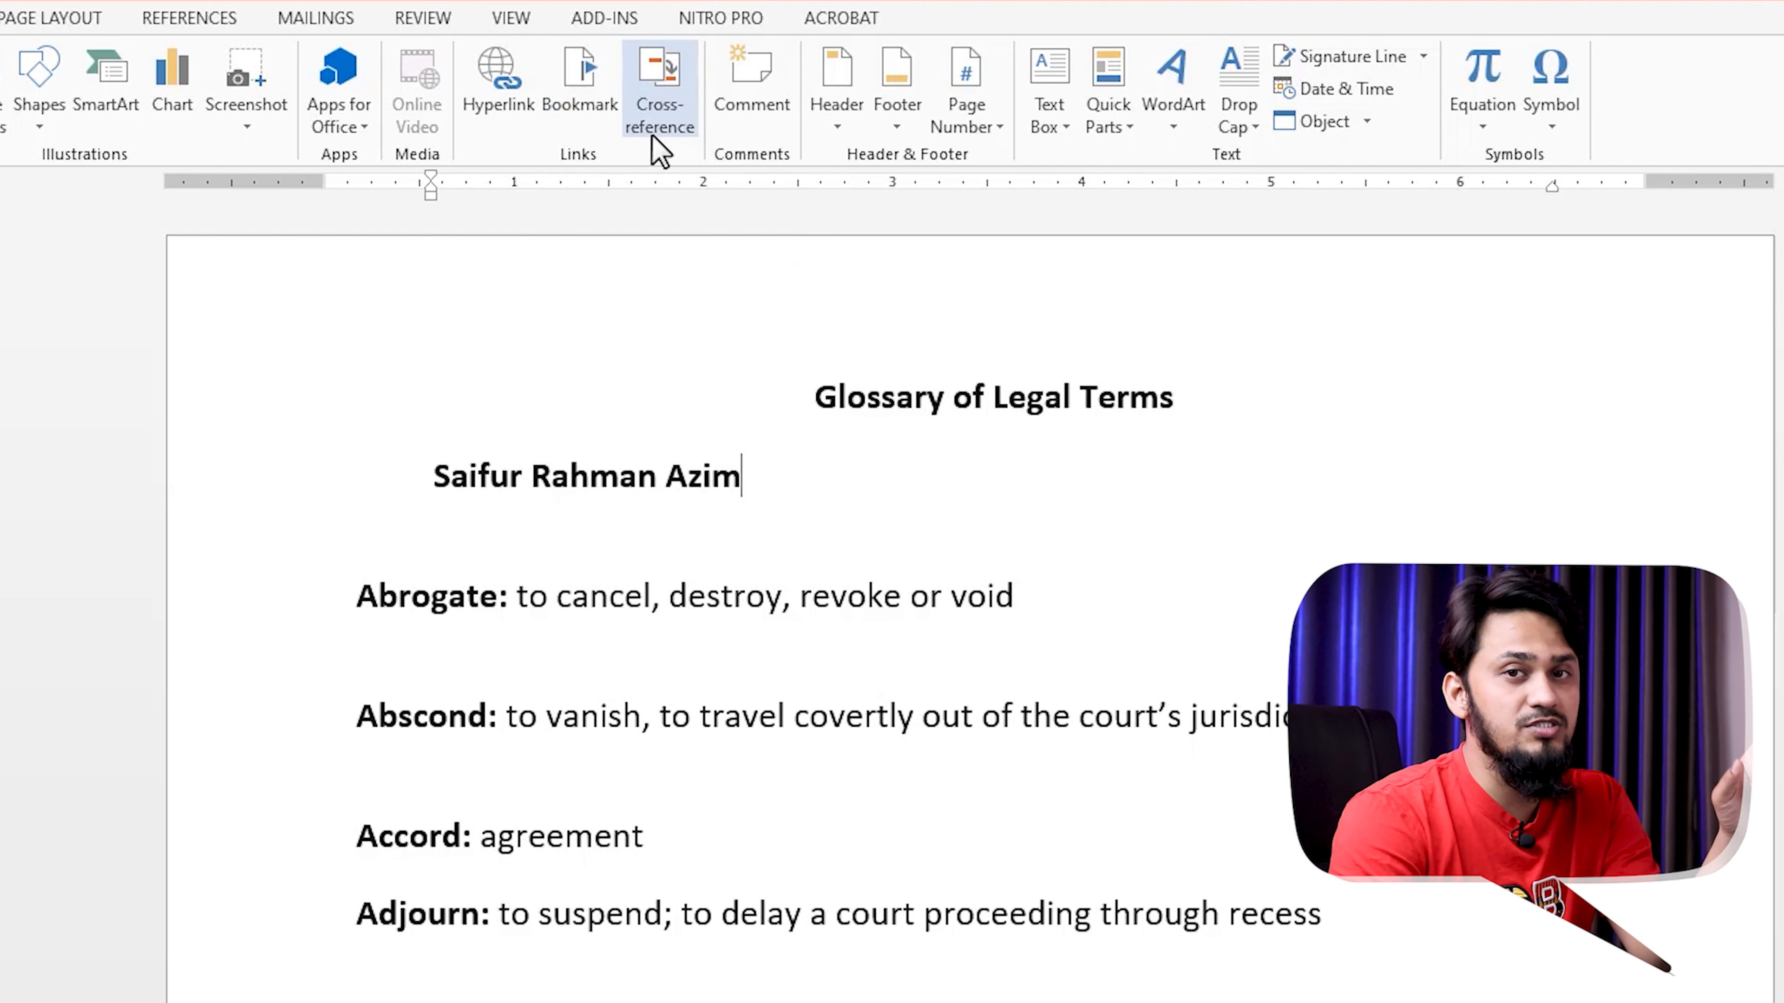
left_click(391, 486)
key("Delete")
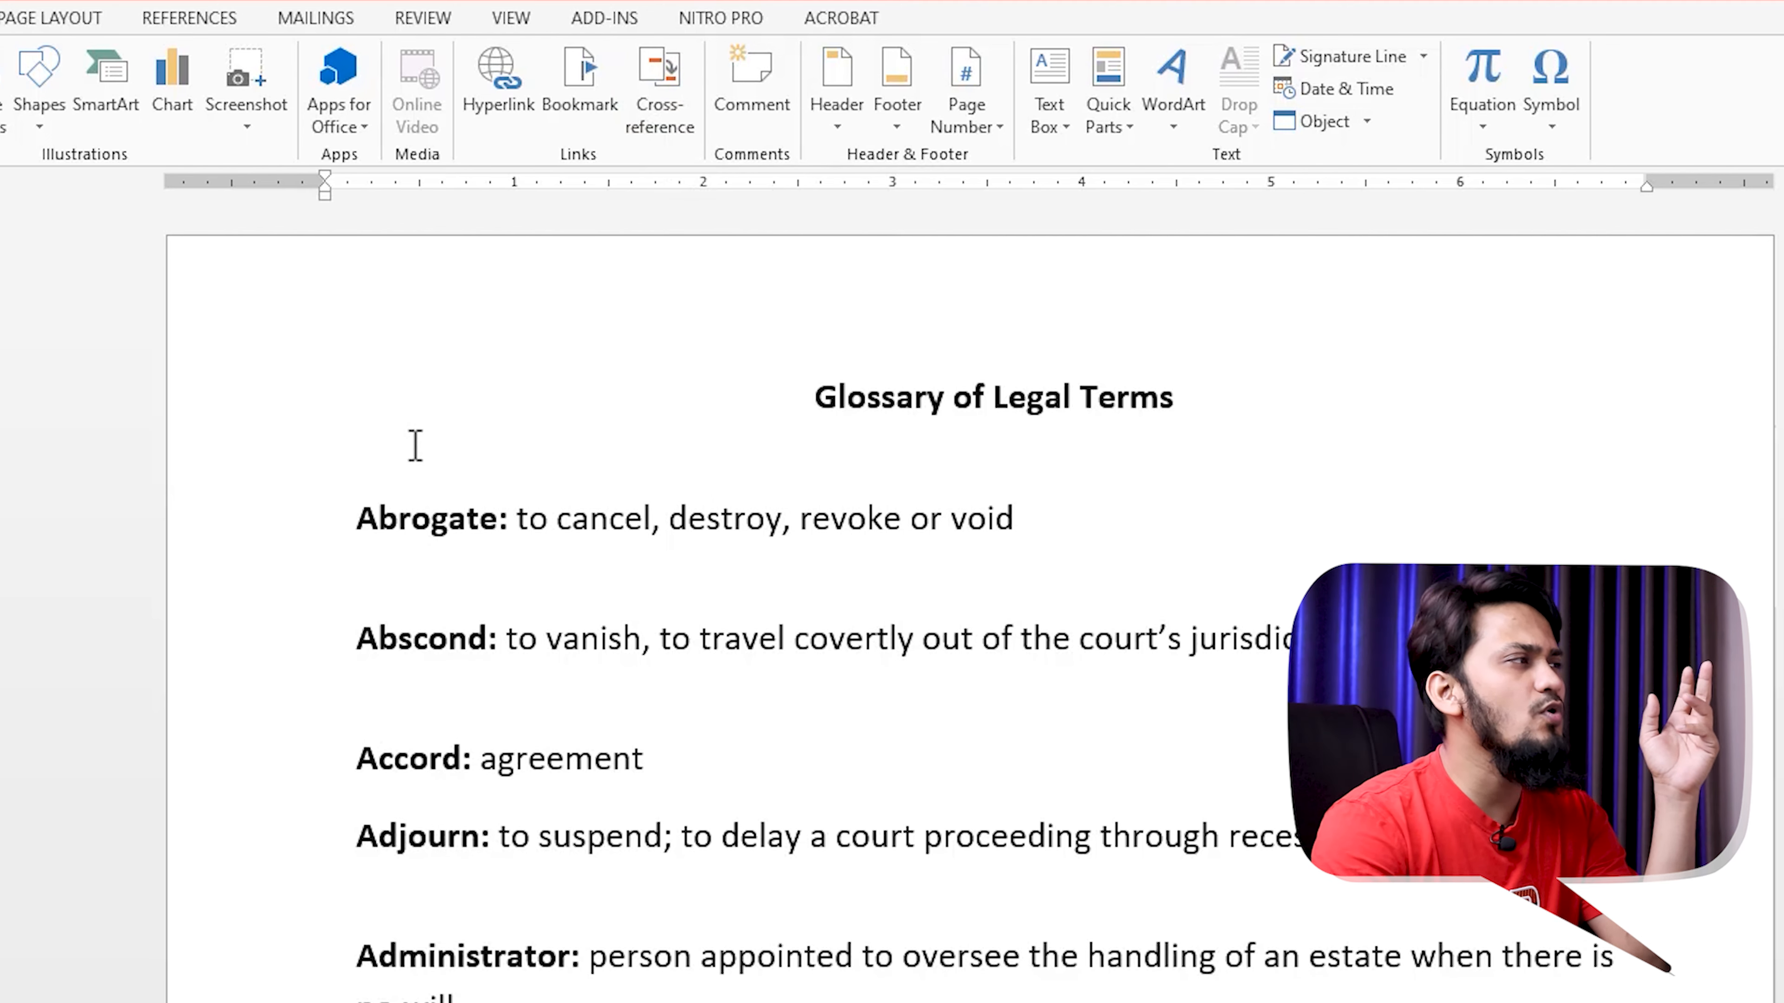
left_click(586, 100)
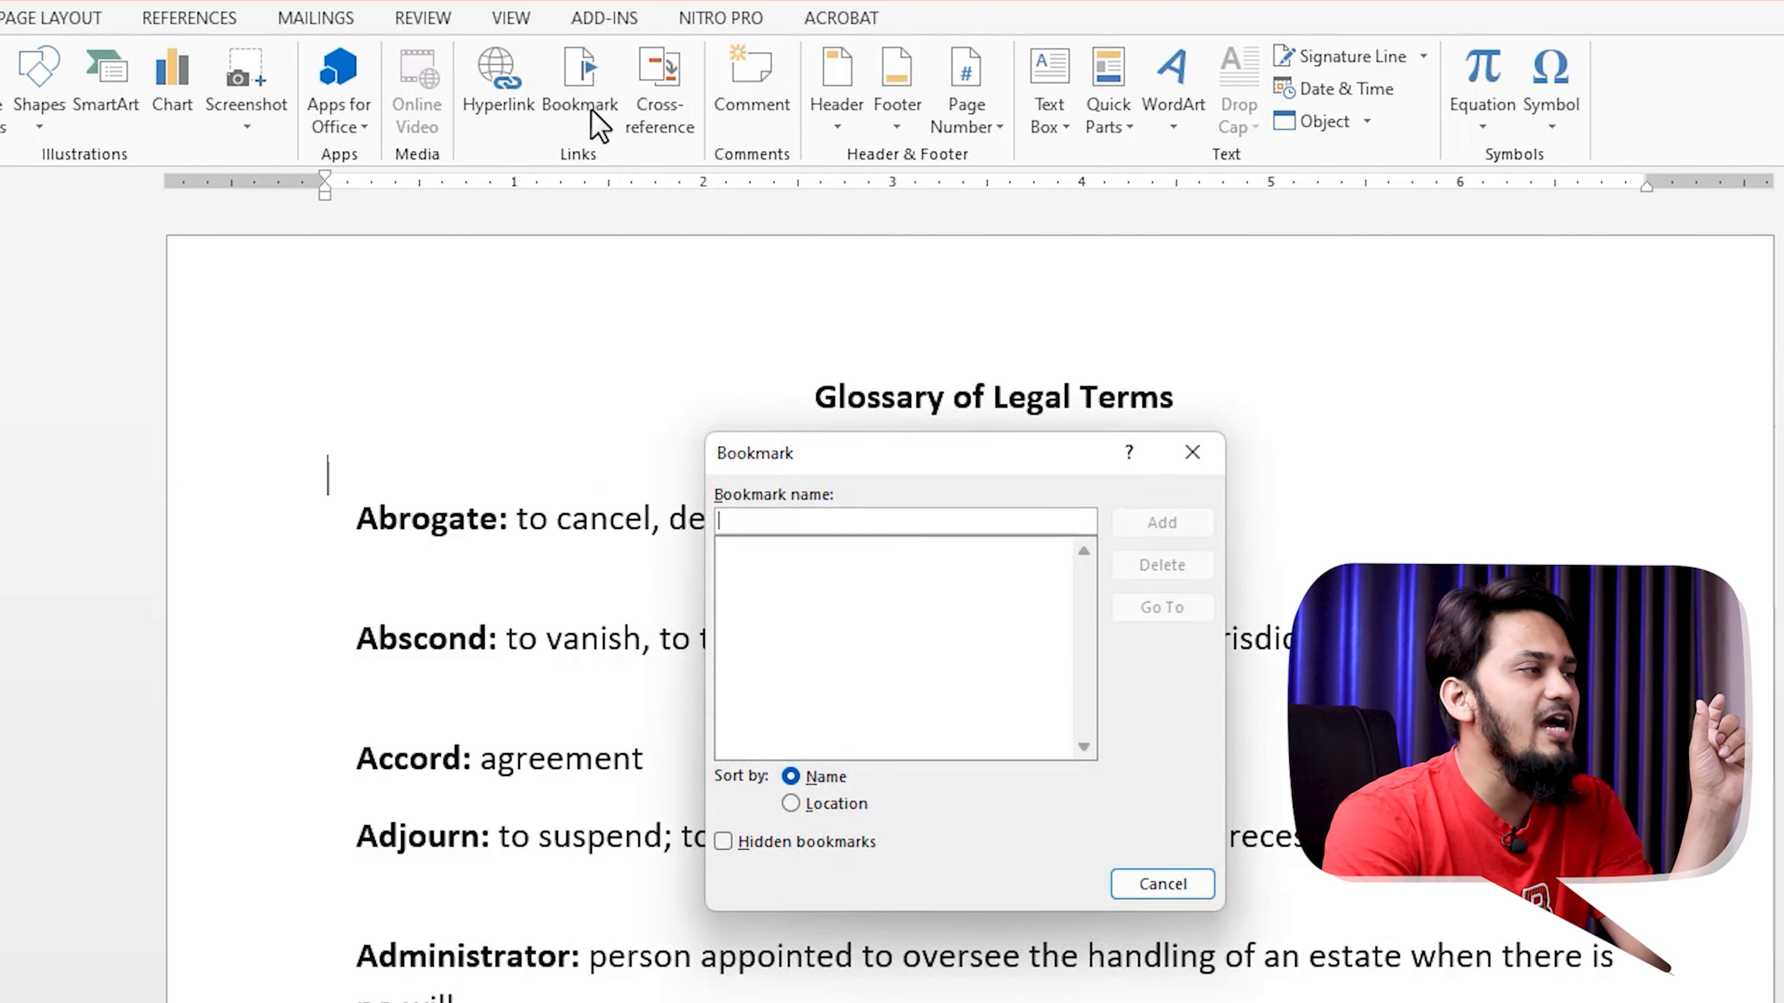
left_click(1138, 889)
left_click(590, 79)
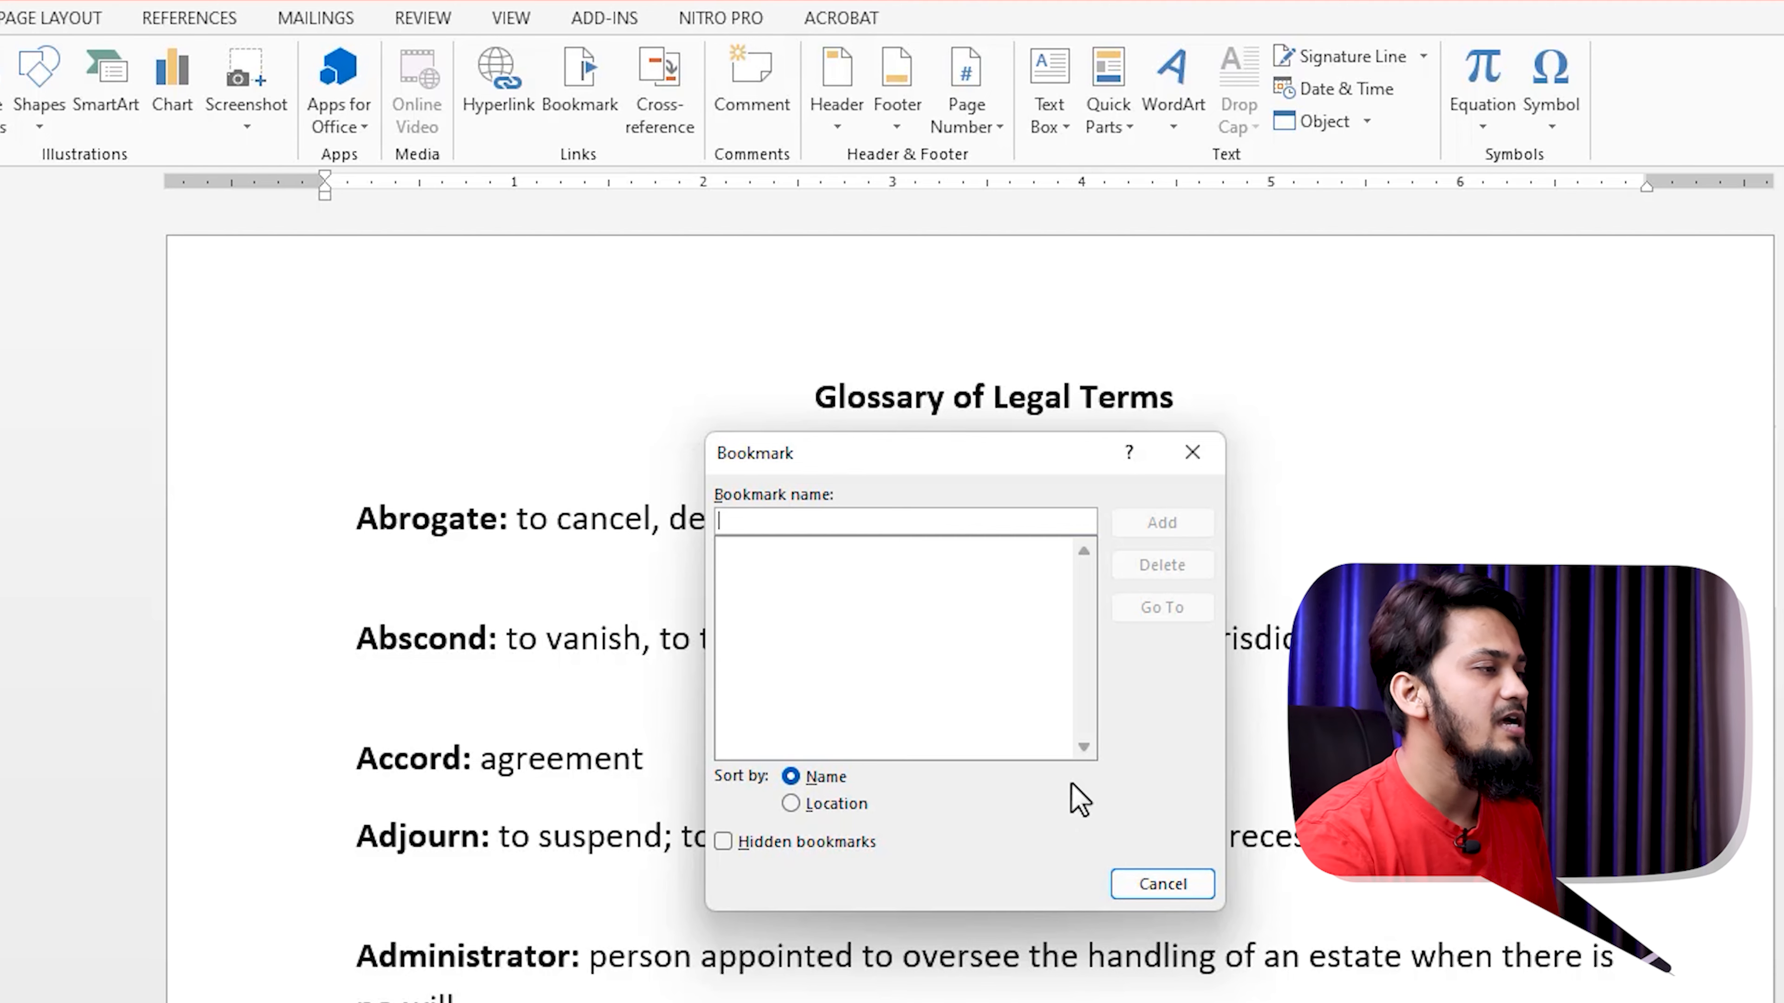
left_click(1163, 883)
Add a bookmark named Brief to the word "Brief" on the second page of the glossary
scroll(1203, 875, "down", 15)
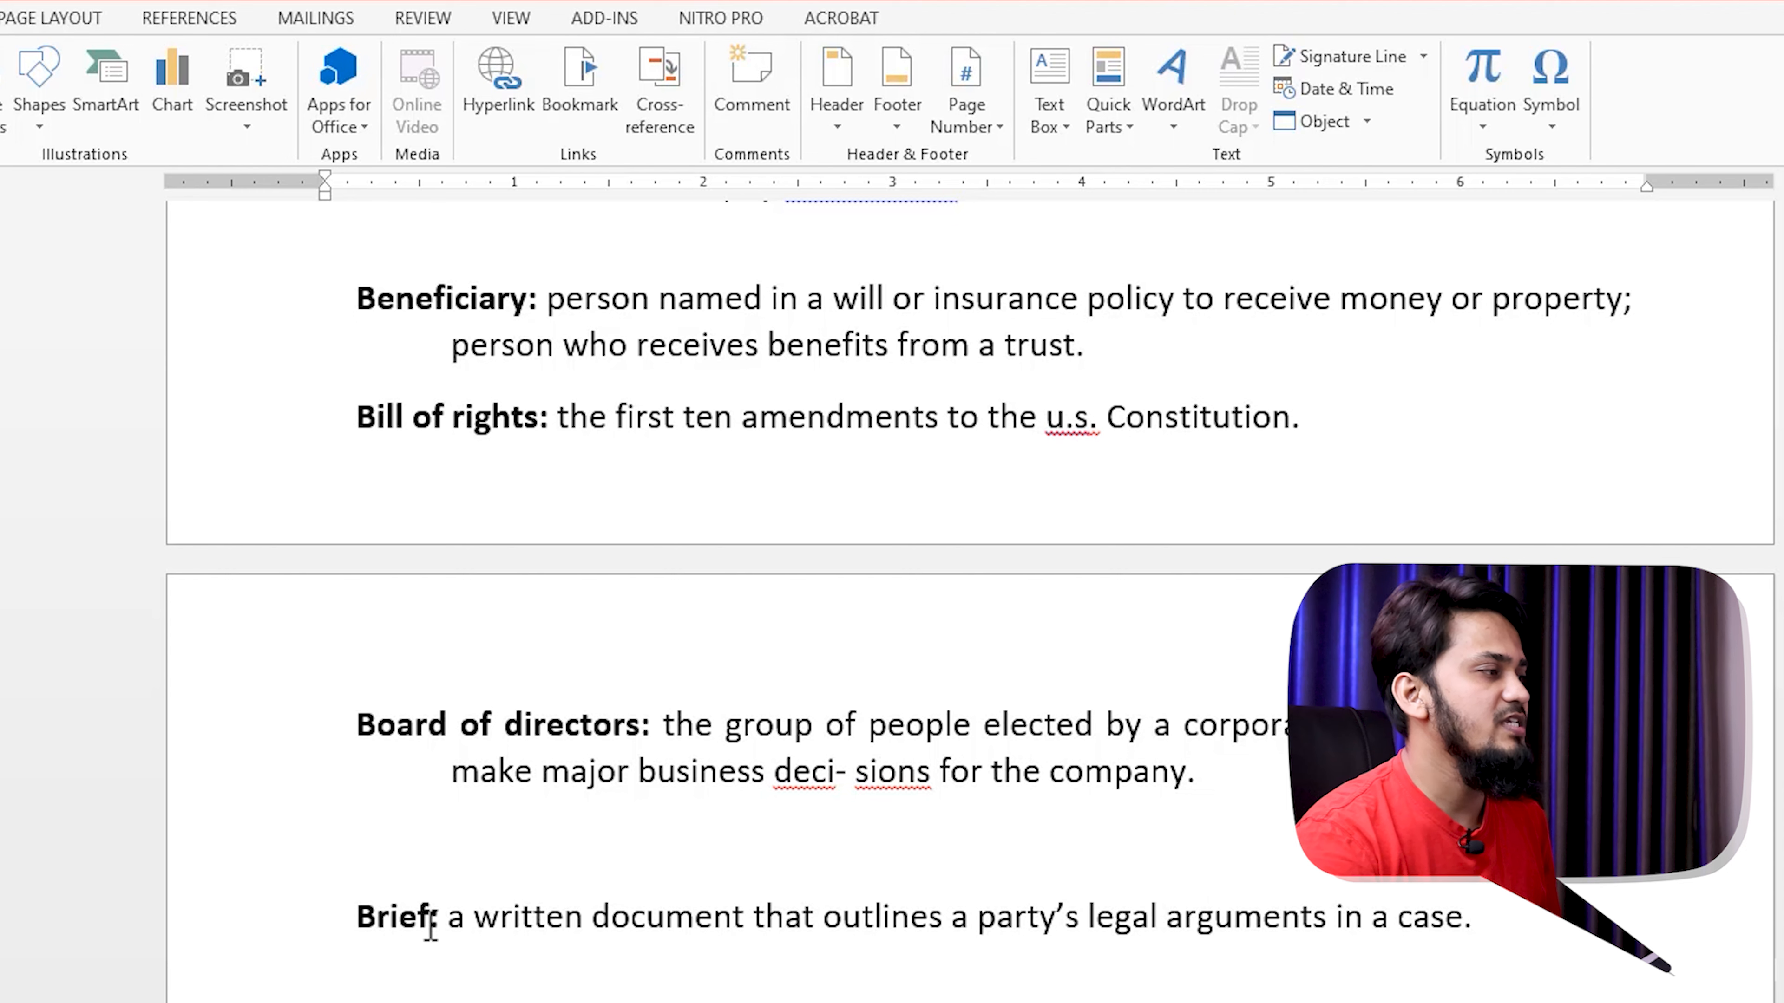
left_click_drag(430, 927, 327, 920)
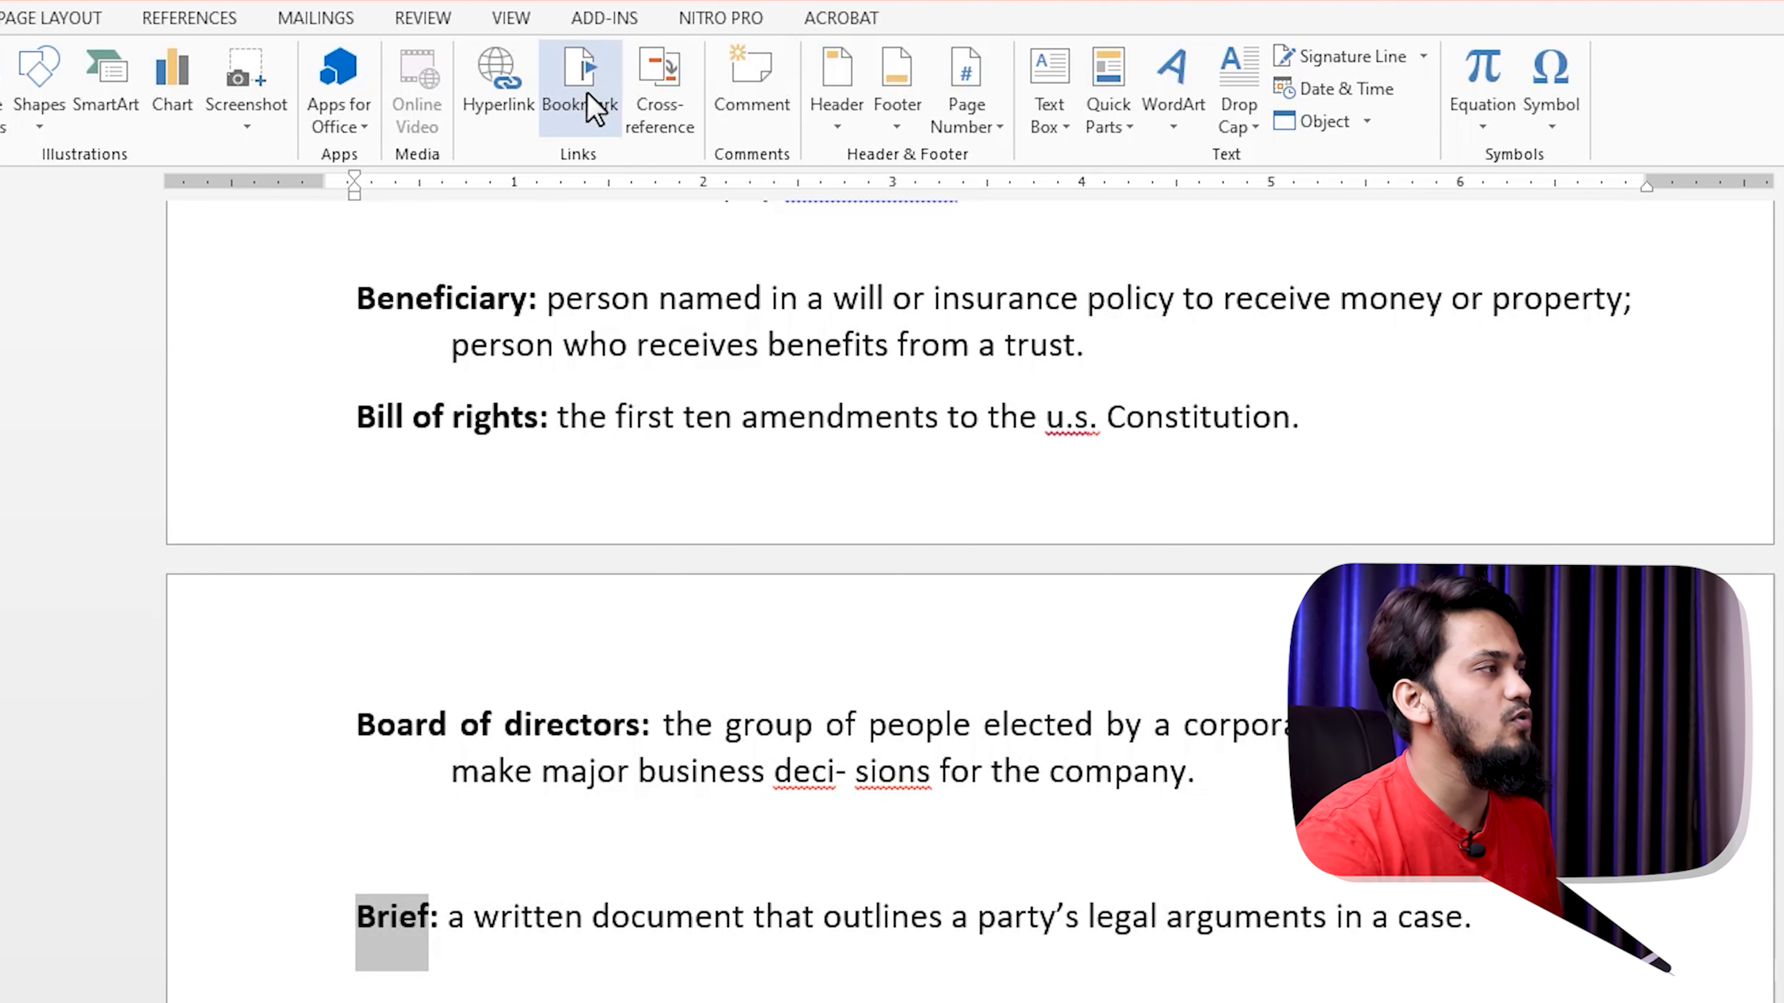
left_click(589, 106)
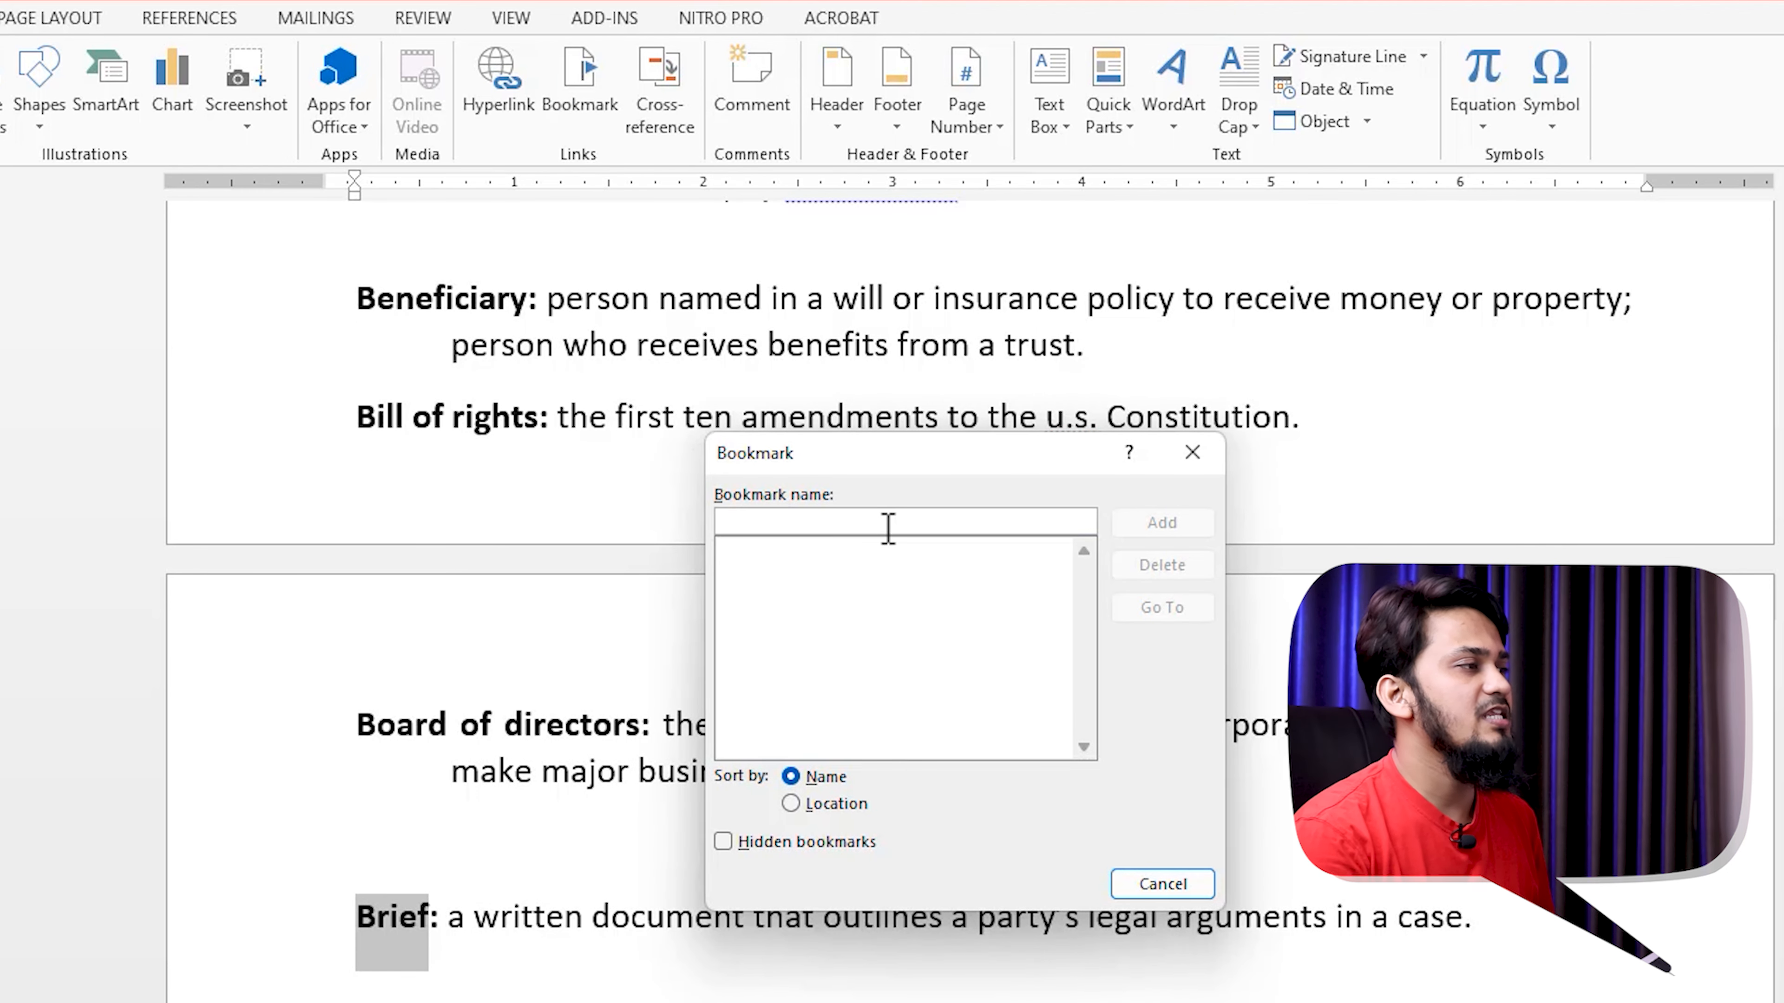
type("Brief")
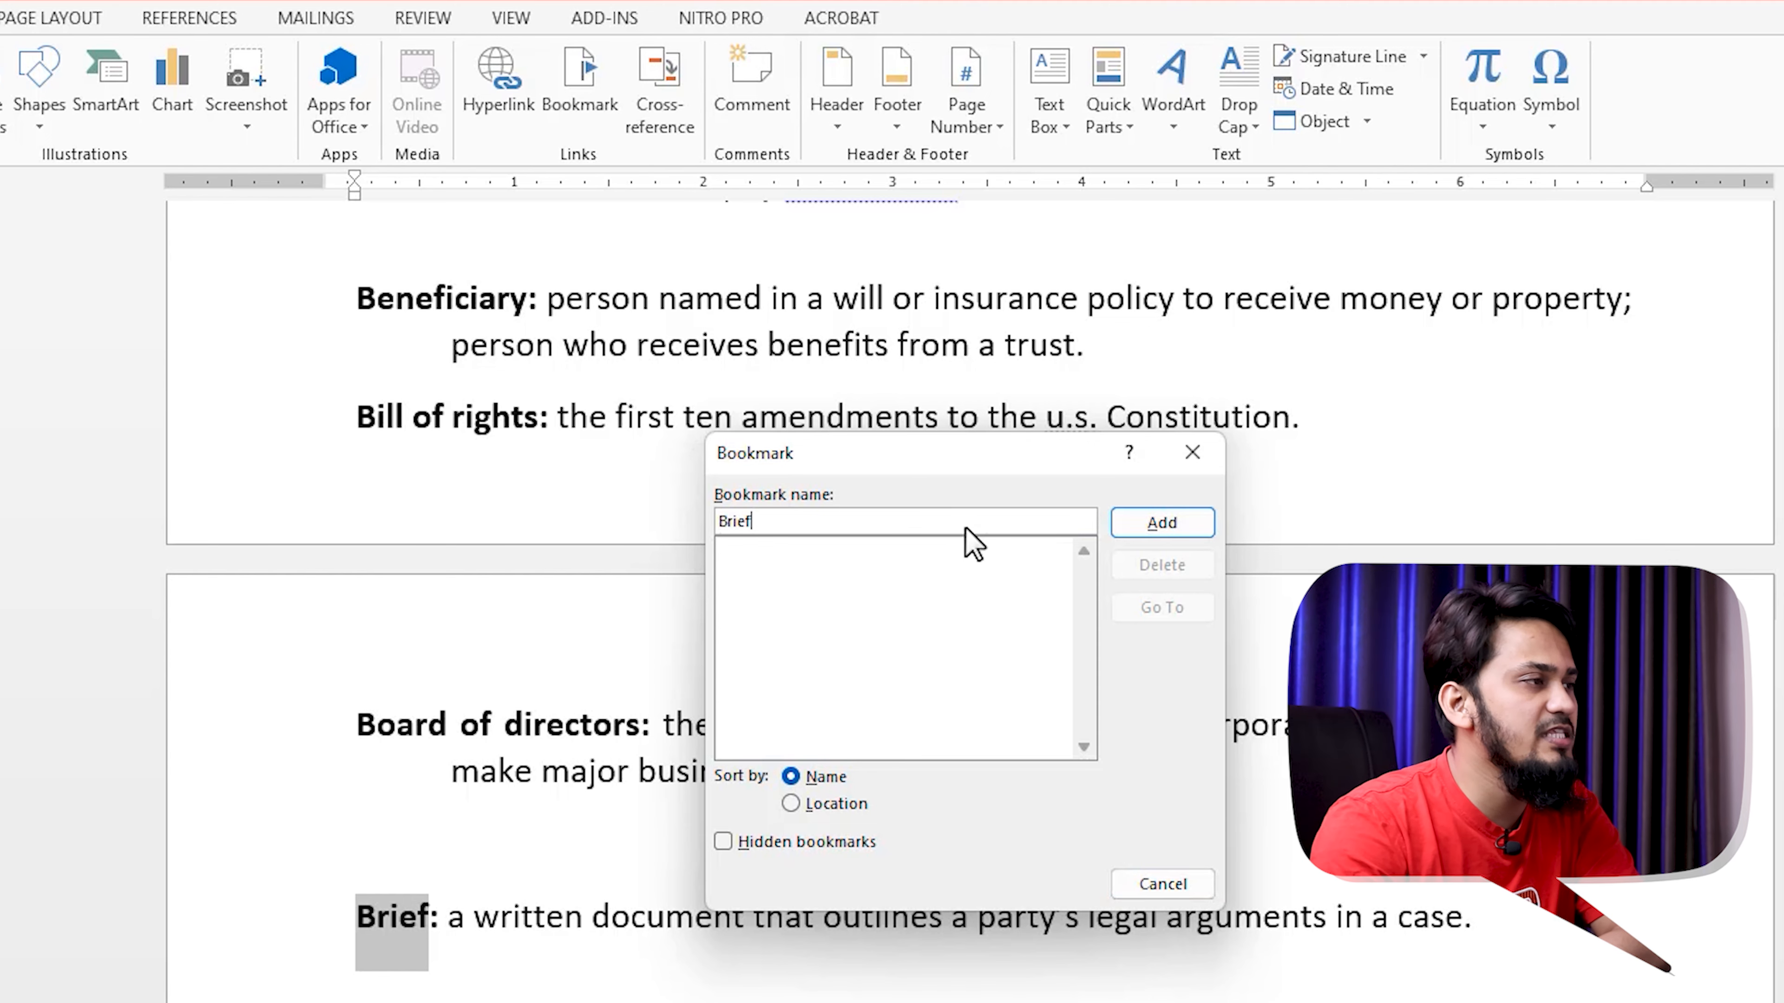
left_click(1125, 531)
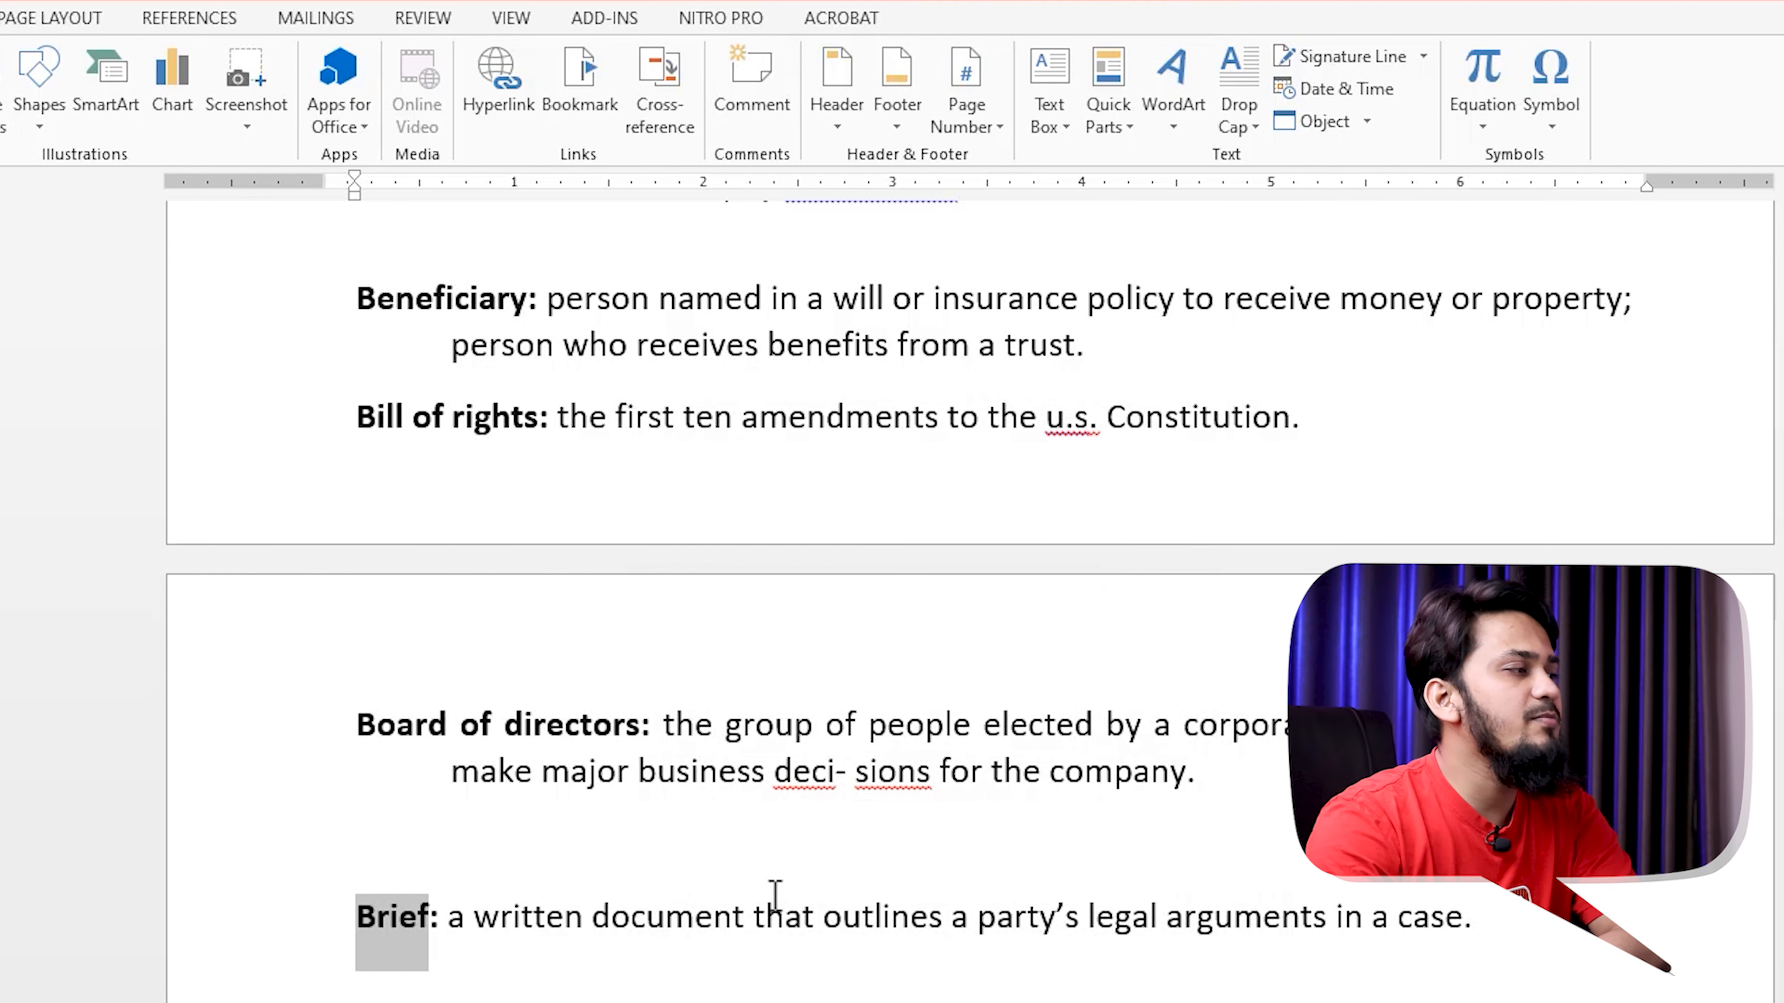
Look through the rest of the glossary down to the Witness entry and return to the Shareholder entry
left_click(775, 897)
scroll(776, 896, "up", 12)
scroll(776, 896, "down", 13)
scroll(913, 562, "down", 20)
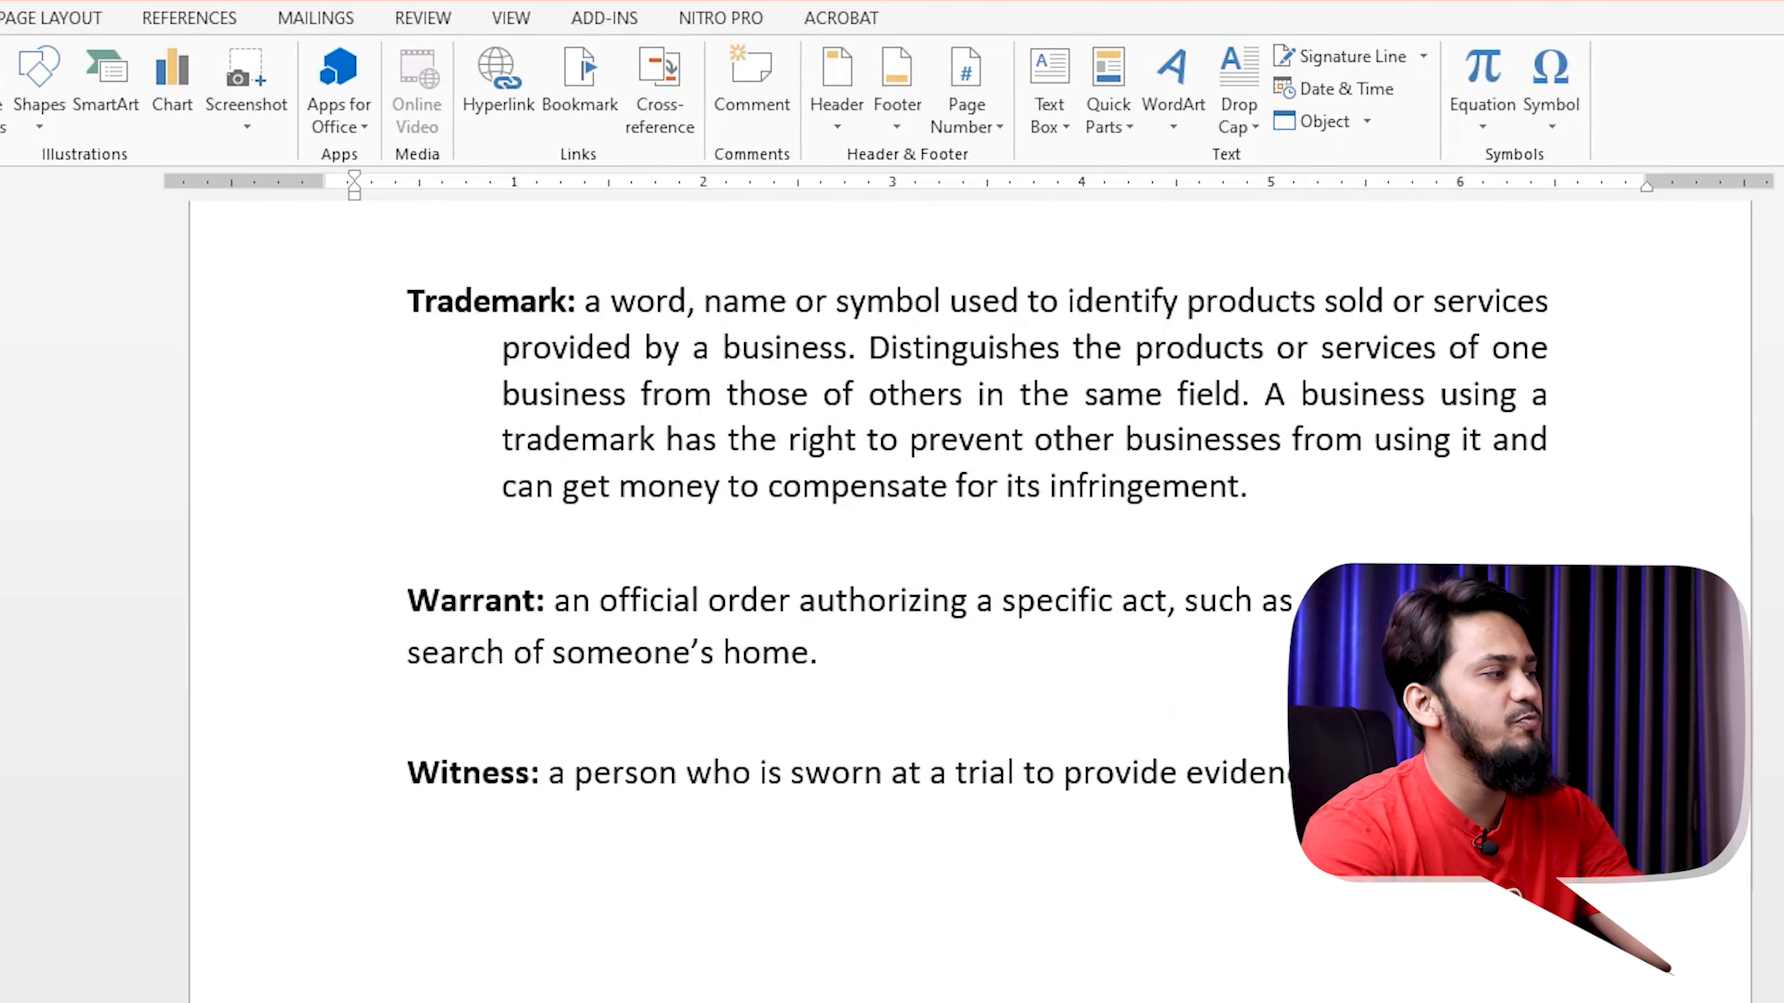
scroll(697, 793, "up", 5)
left_click_drag(695, 805, 430, 780)
scroll(562, 836, "up", 3)
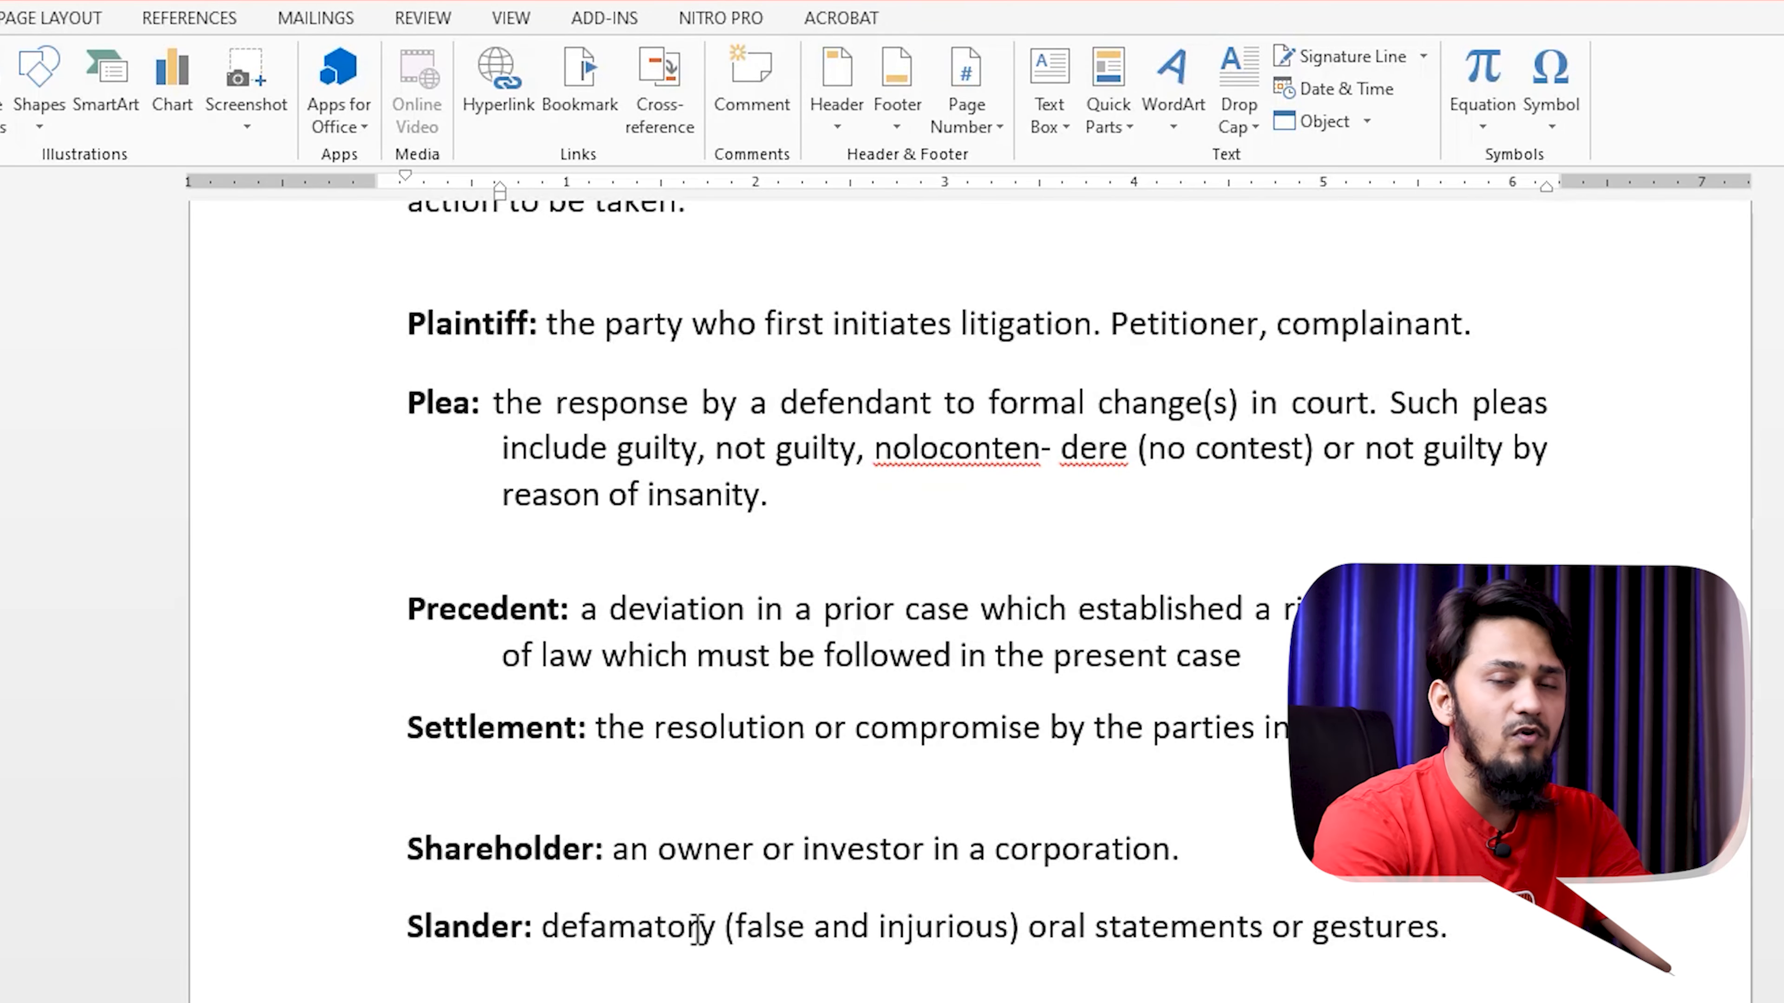
left_click_drag(697, 928, 408, 847)
scroll(703, 773, "up", 1)
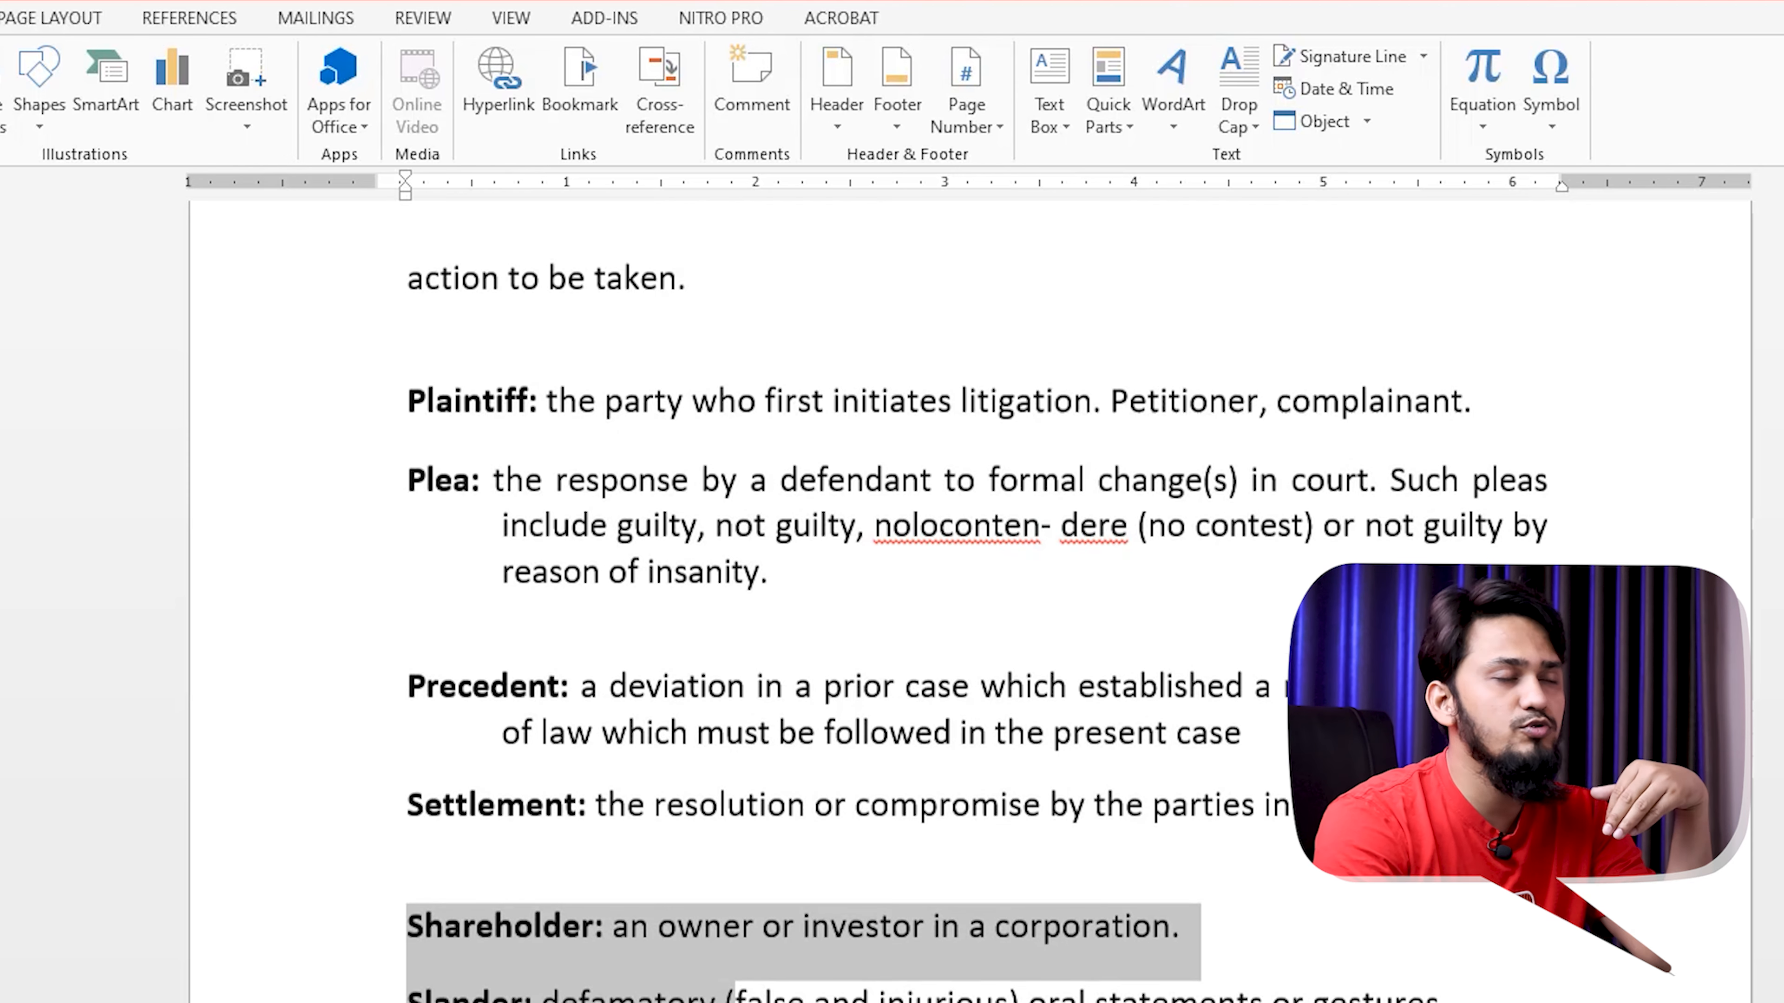
scroll(1061, 997, "up", 1)
left_click(1061, 997)
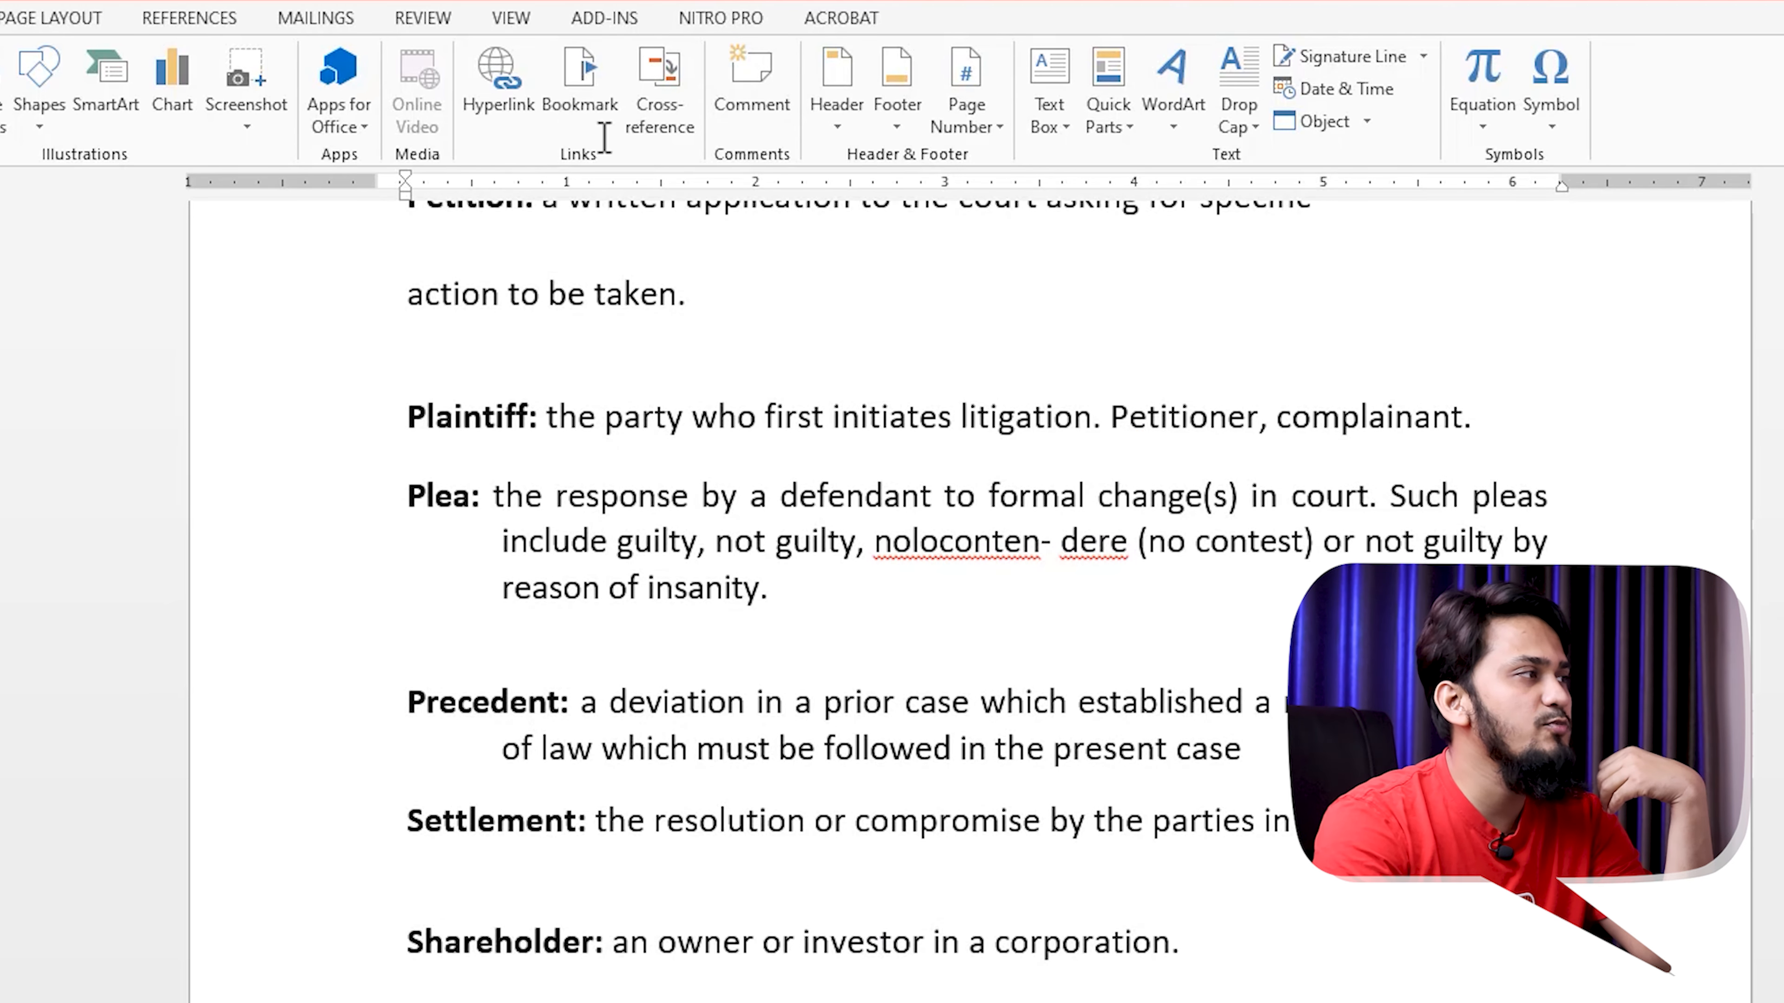
Go to the Brief bookmark from the Shareholder entry and place the cursor above the bookmarked term
left_click(590, 81)
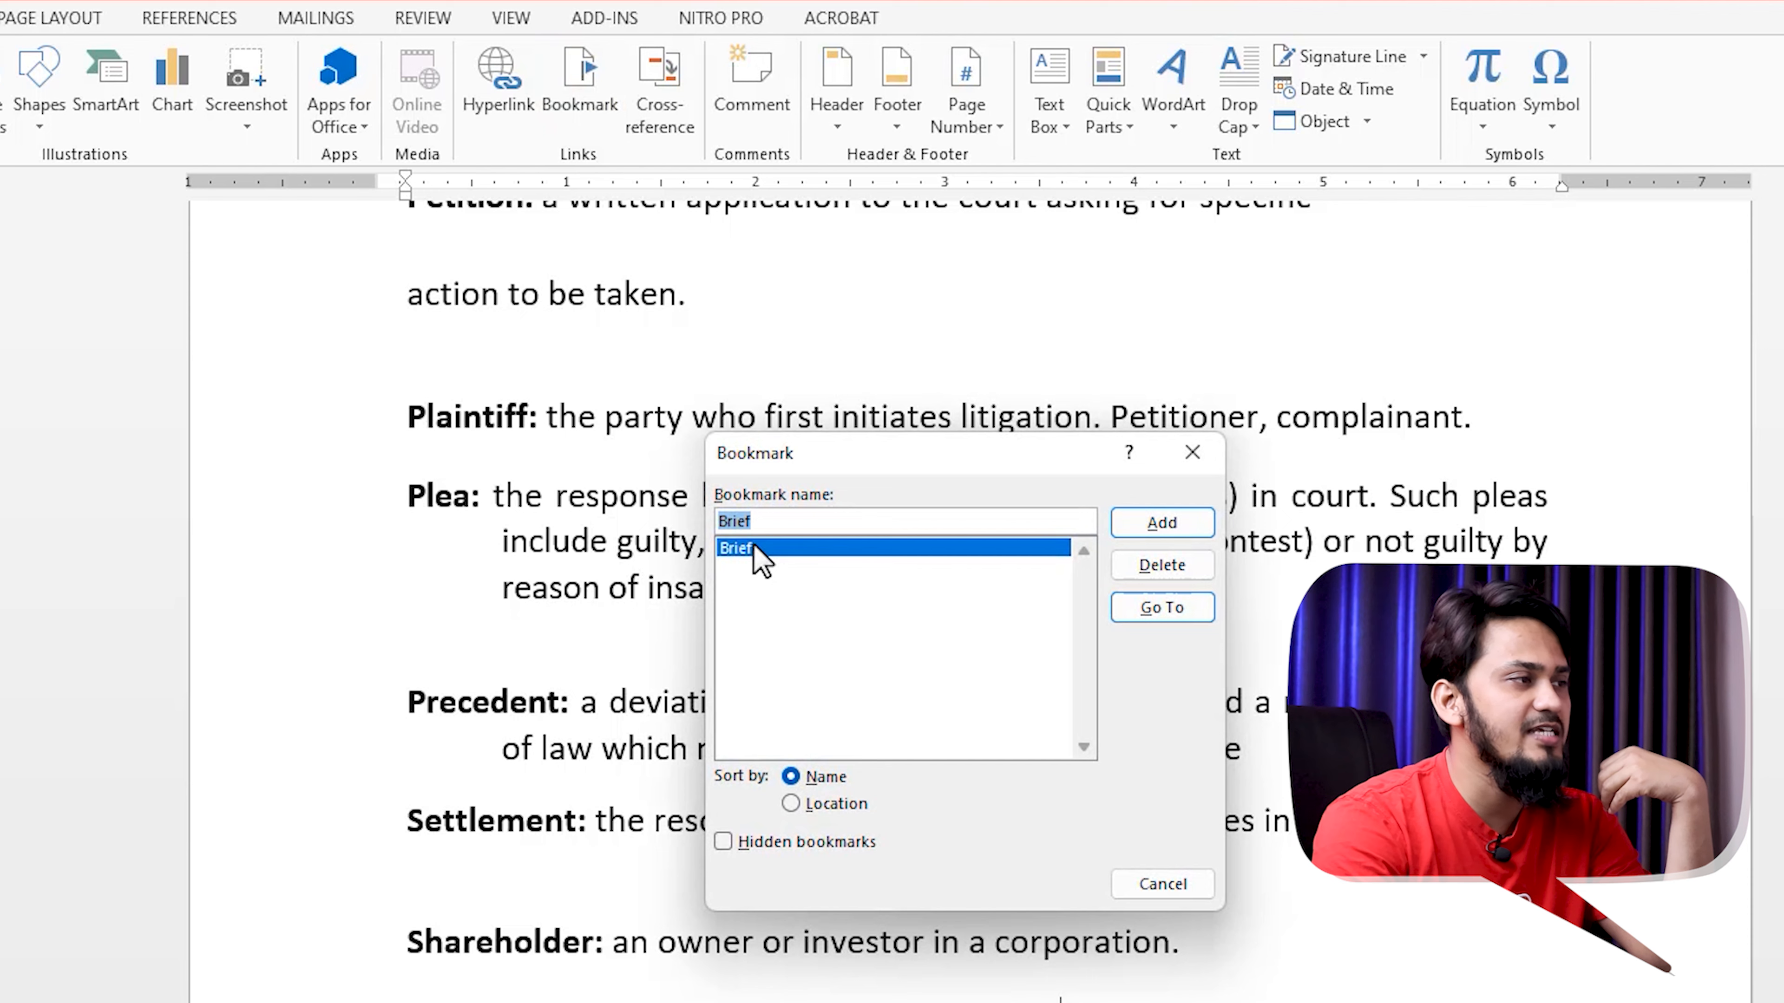
left_click(1172, 616)
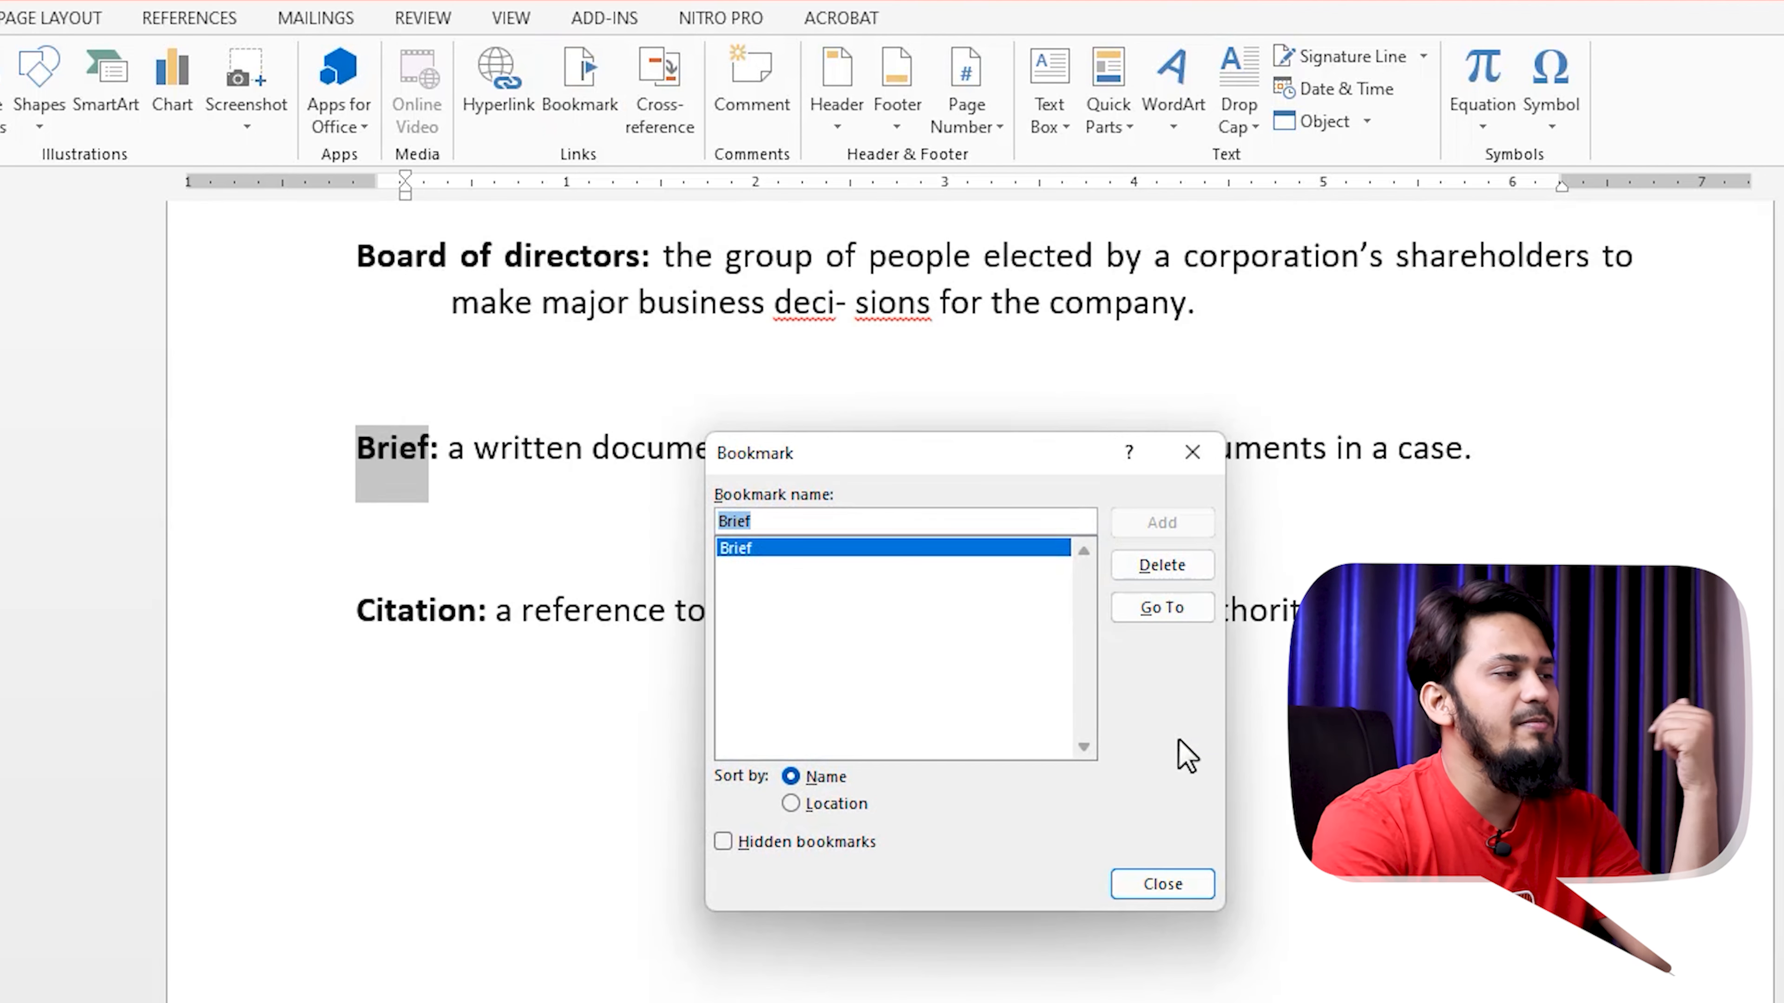
left_click(1192, 885)
left_click(447, 424)
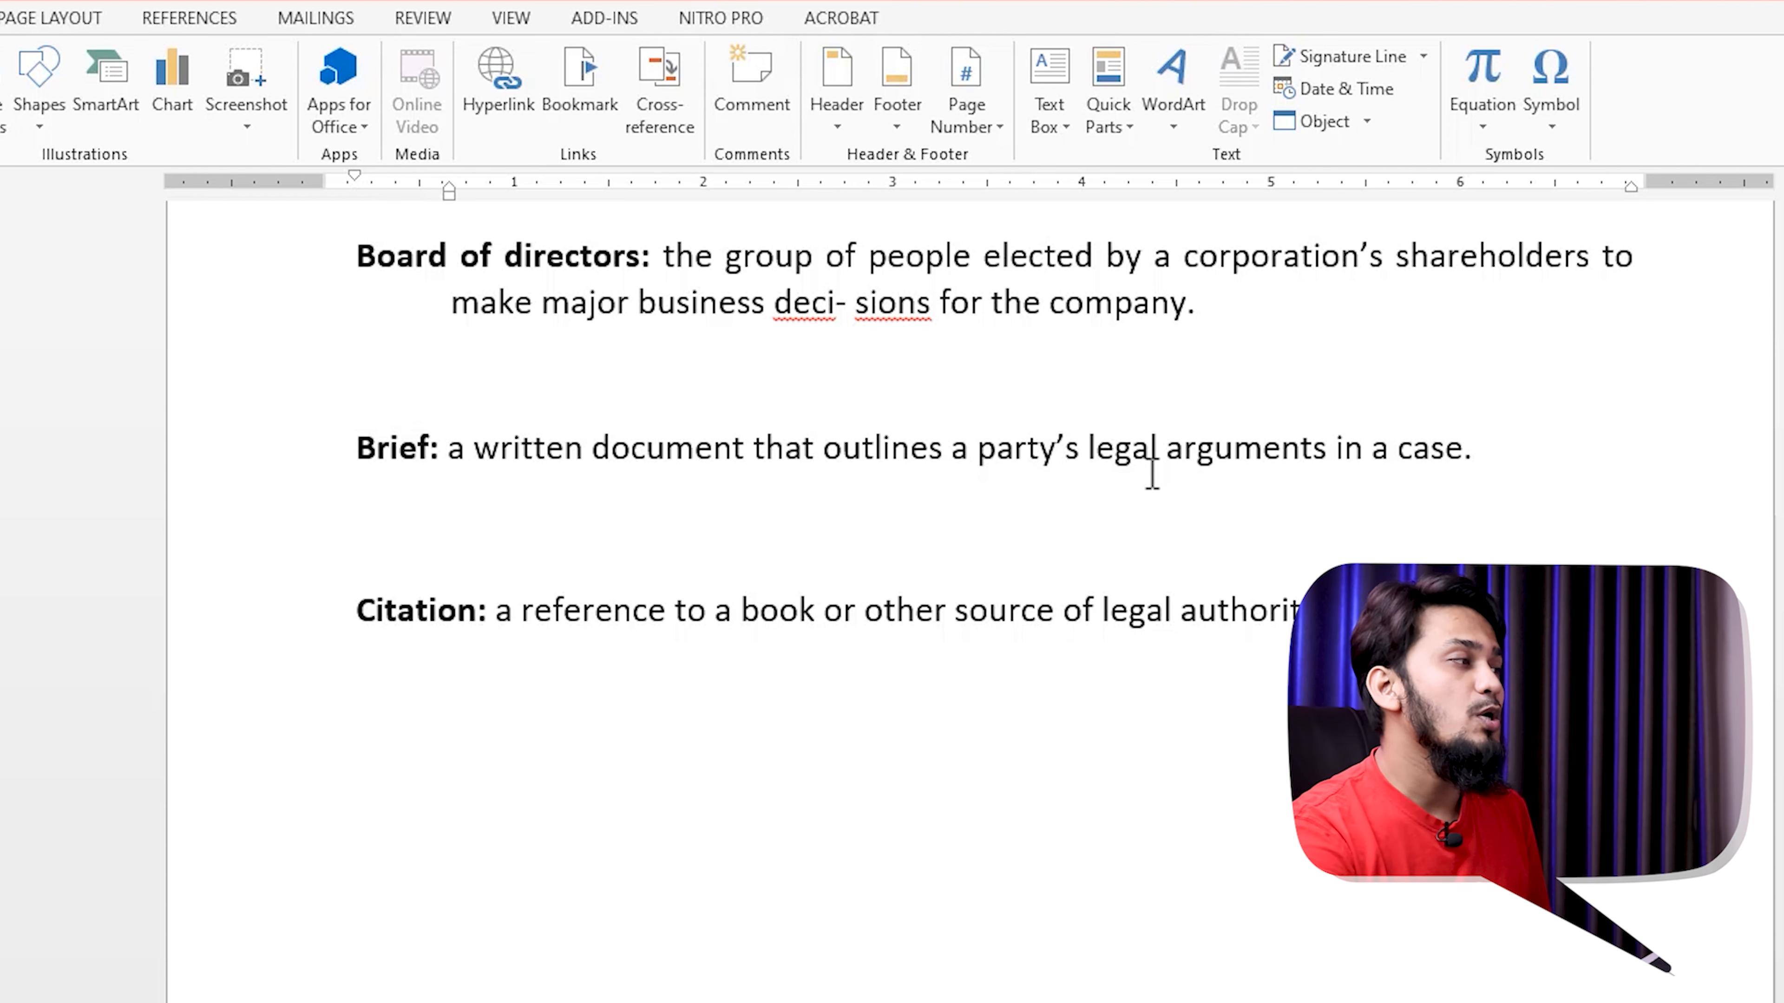
key("ctrl+f")
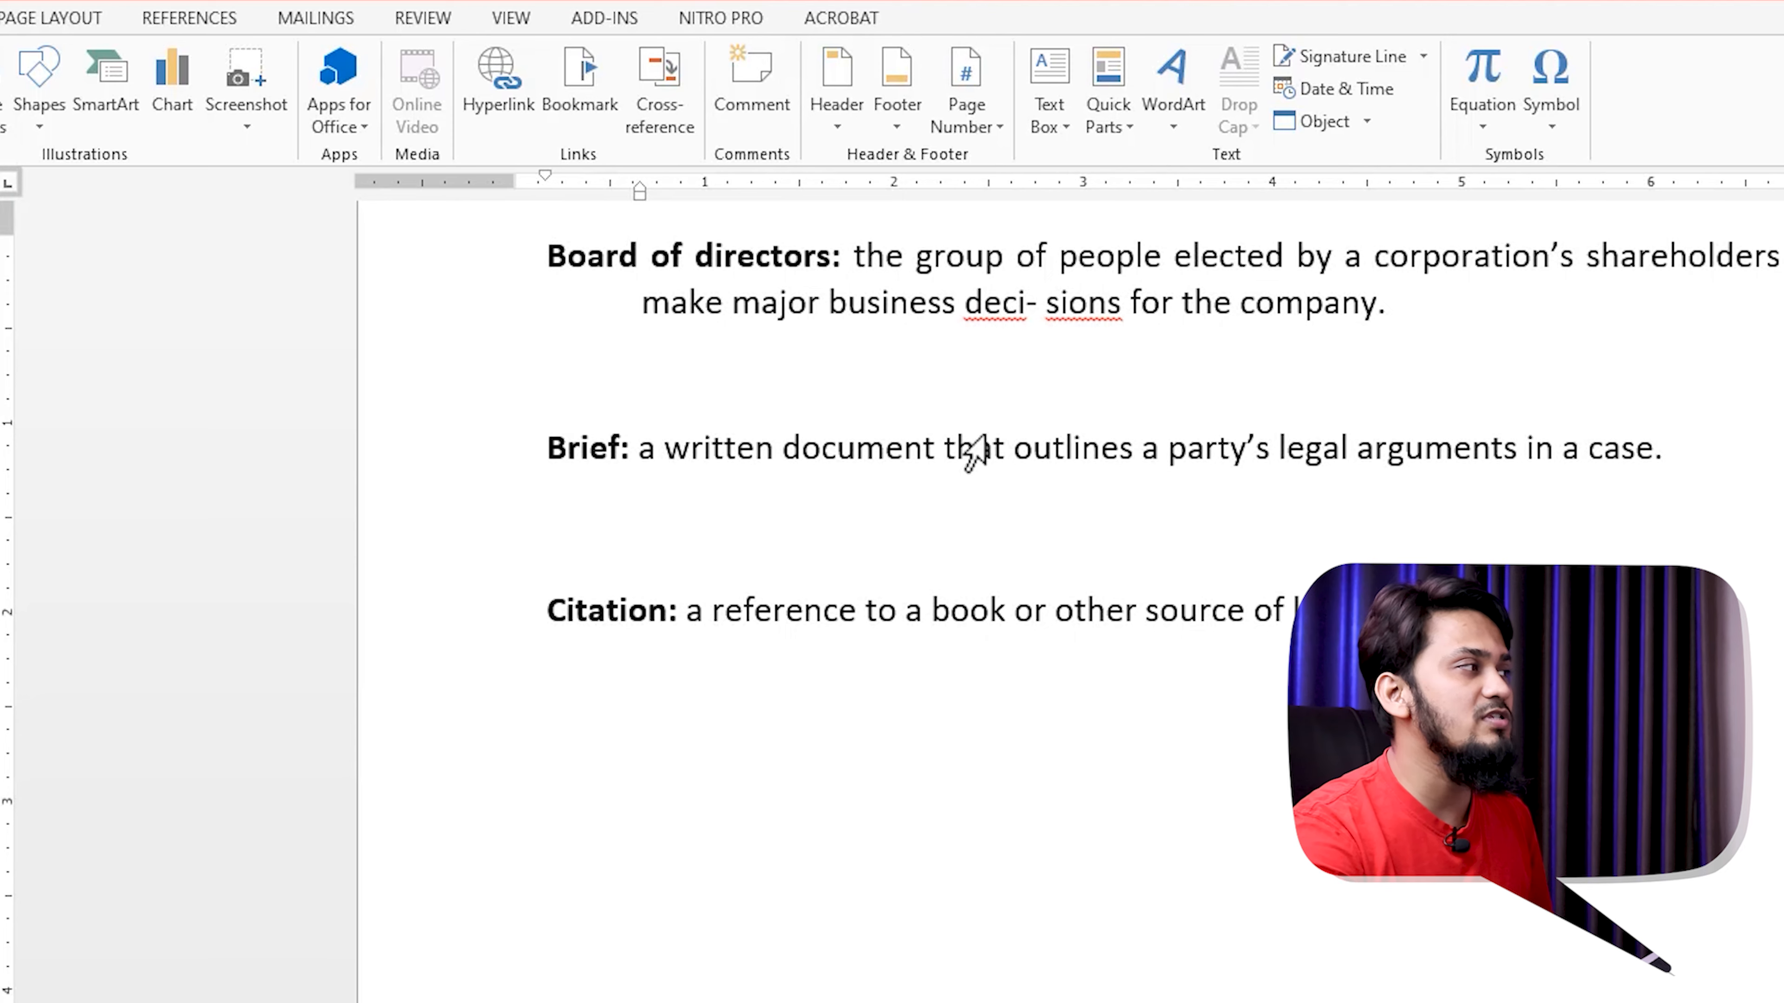
left_click(2, 205)
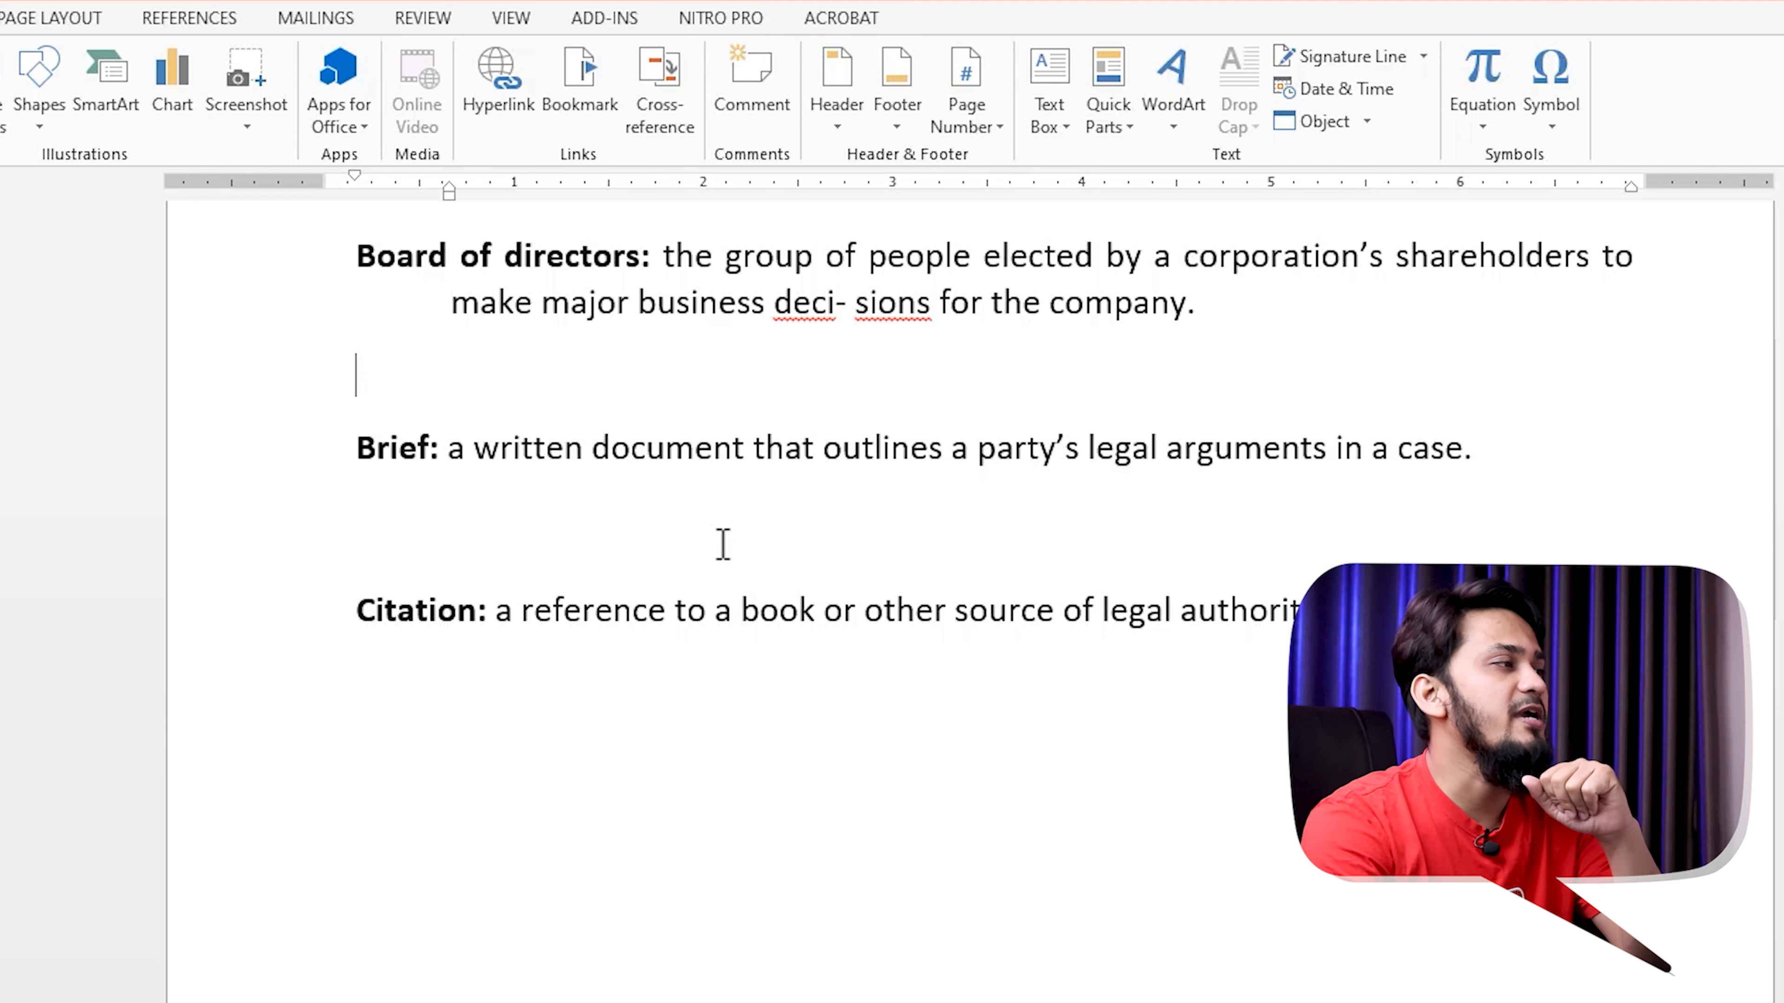
scroll(721, 542, "up", 3)
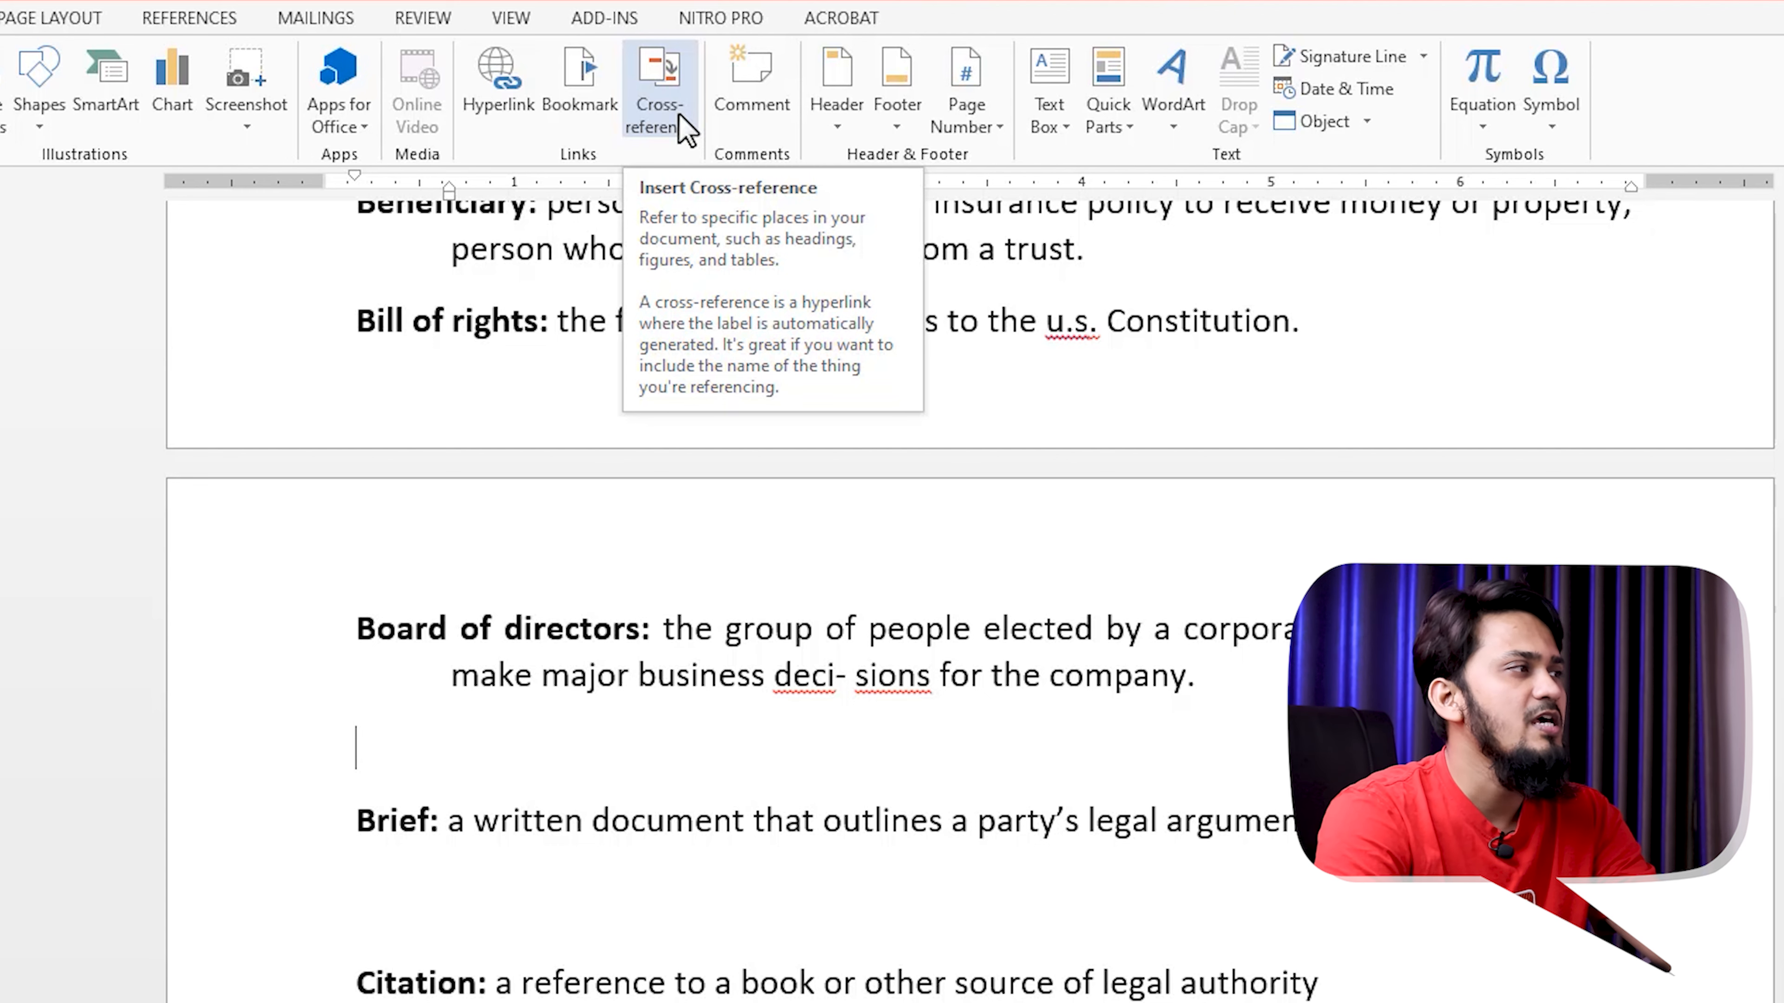
Start a cross-reference above the Brief entry with Heading as the reference type
left_click(660, 105)
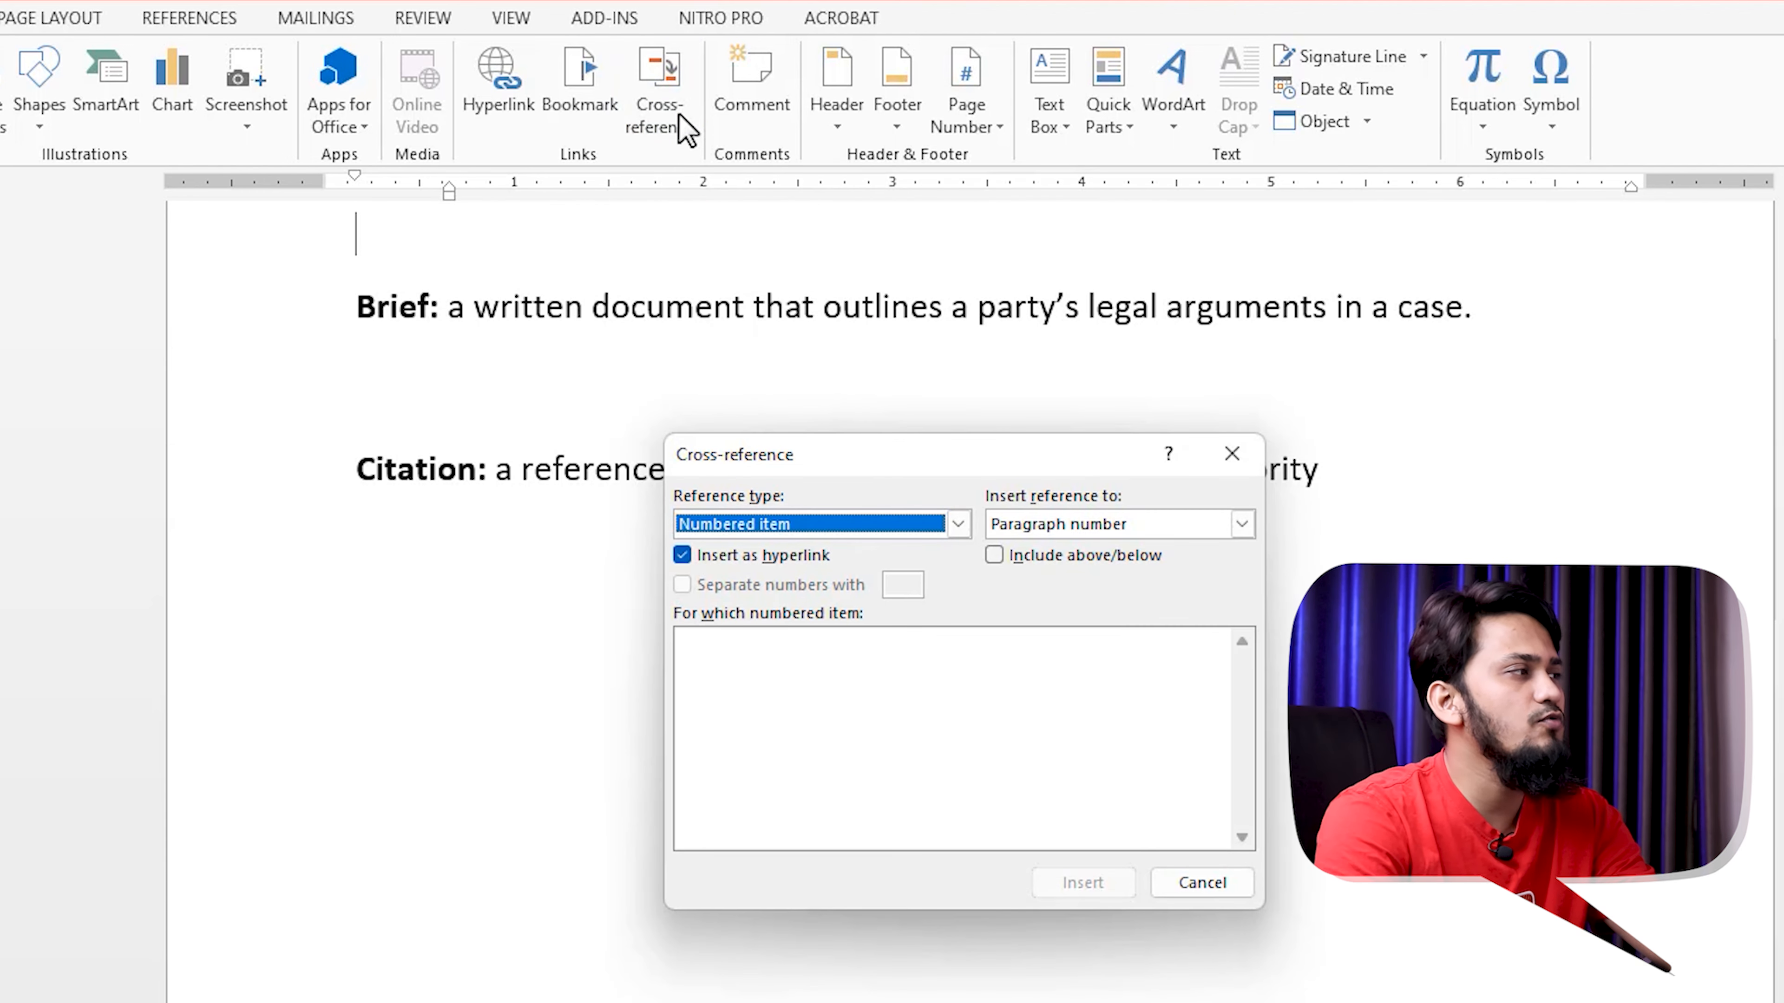
scroll(813, 386, "up", 5)
left_click(862, 523)
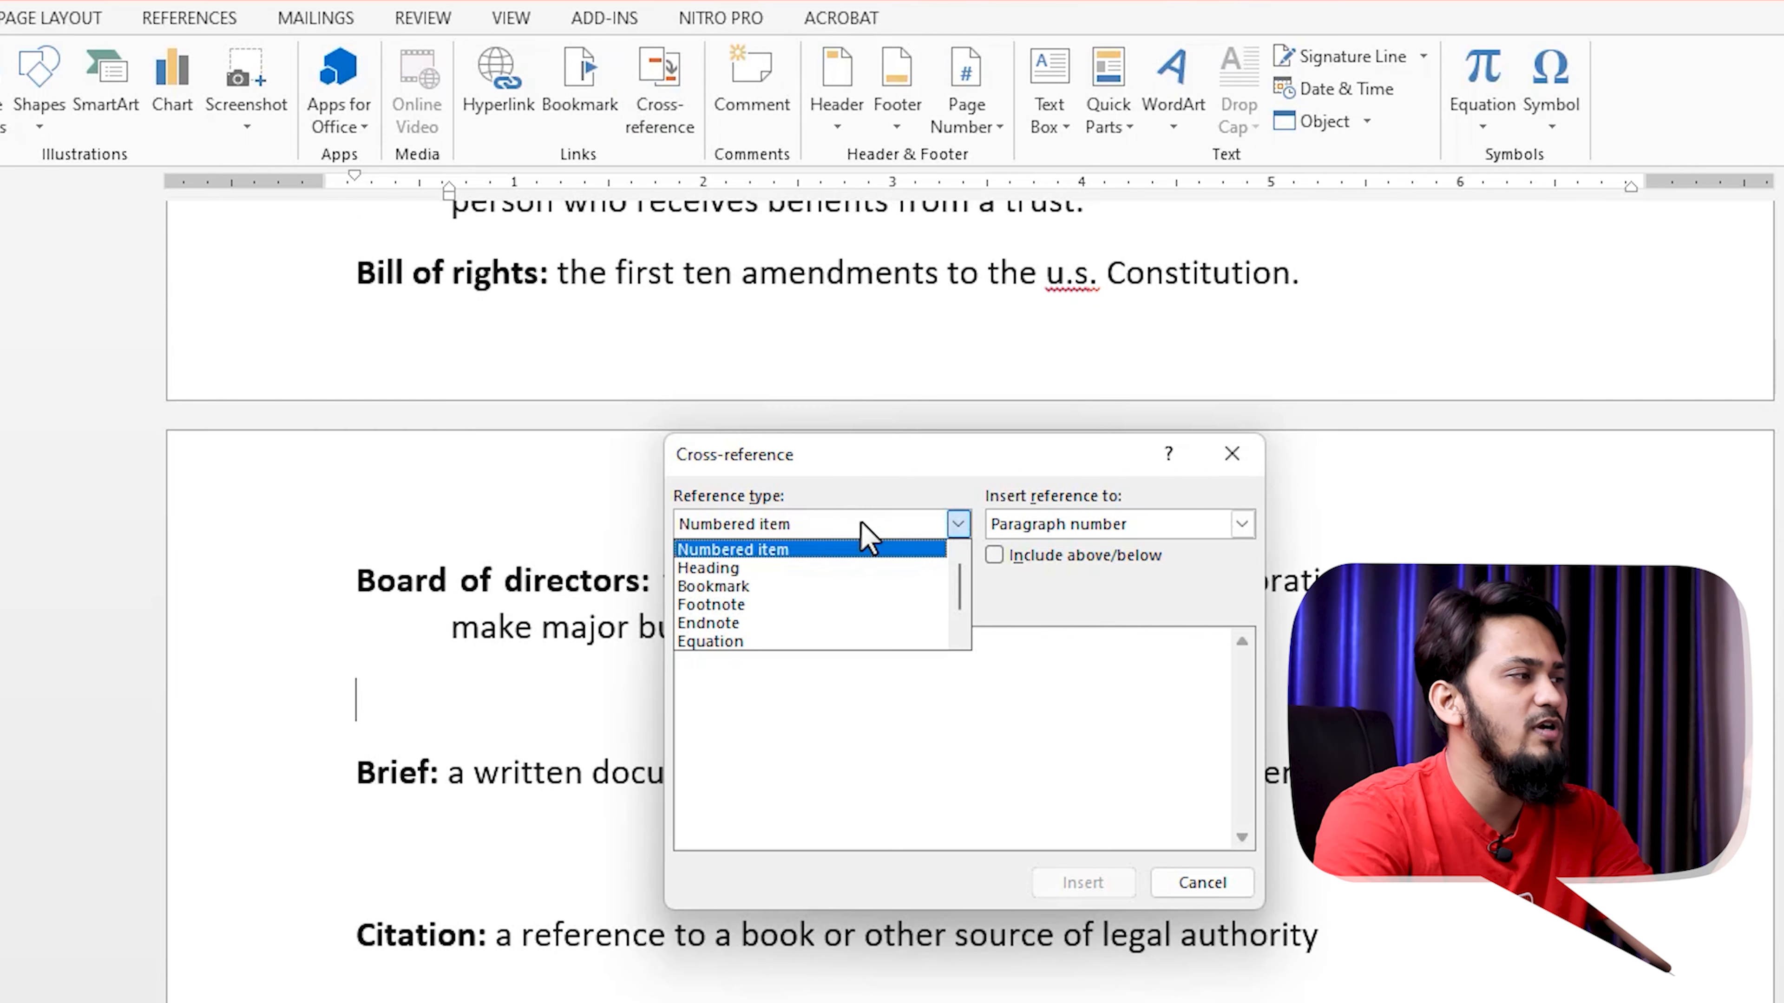
left_click(778, 569)
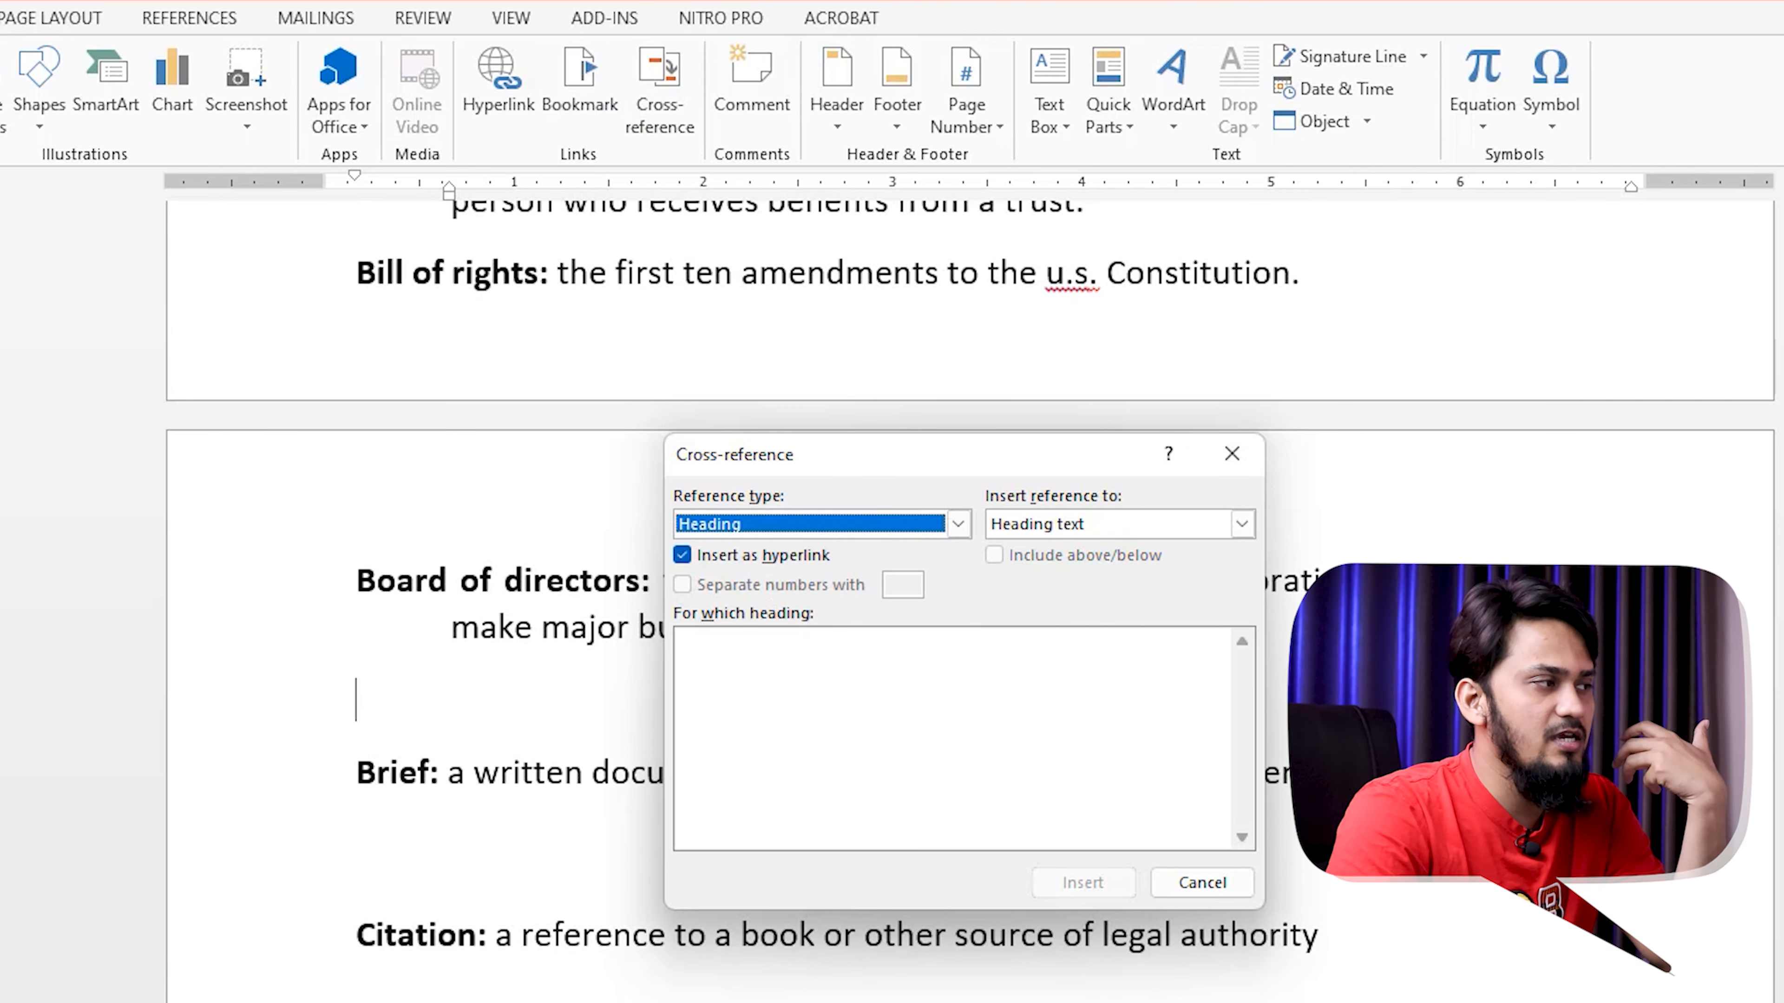
Copy the term "Alternative dispute resolution" from its glossary entry on the first page
scroll(551, 914, "up", 15)
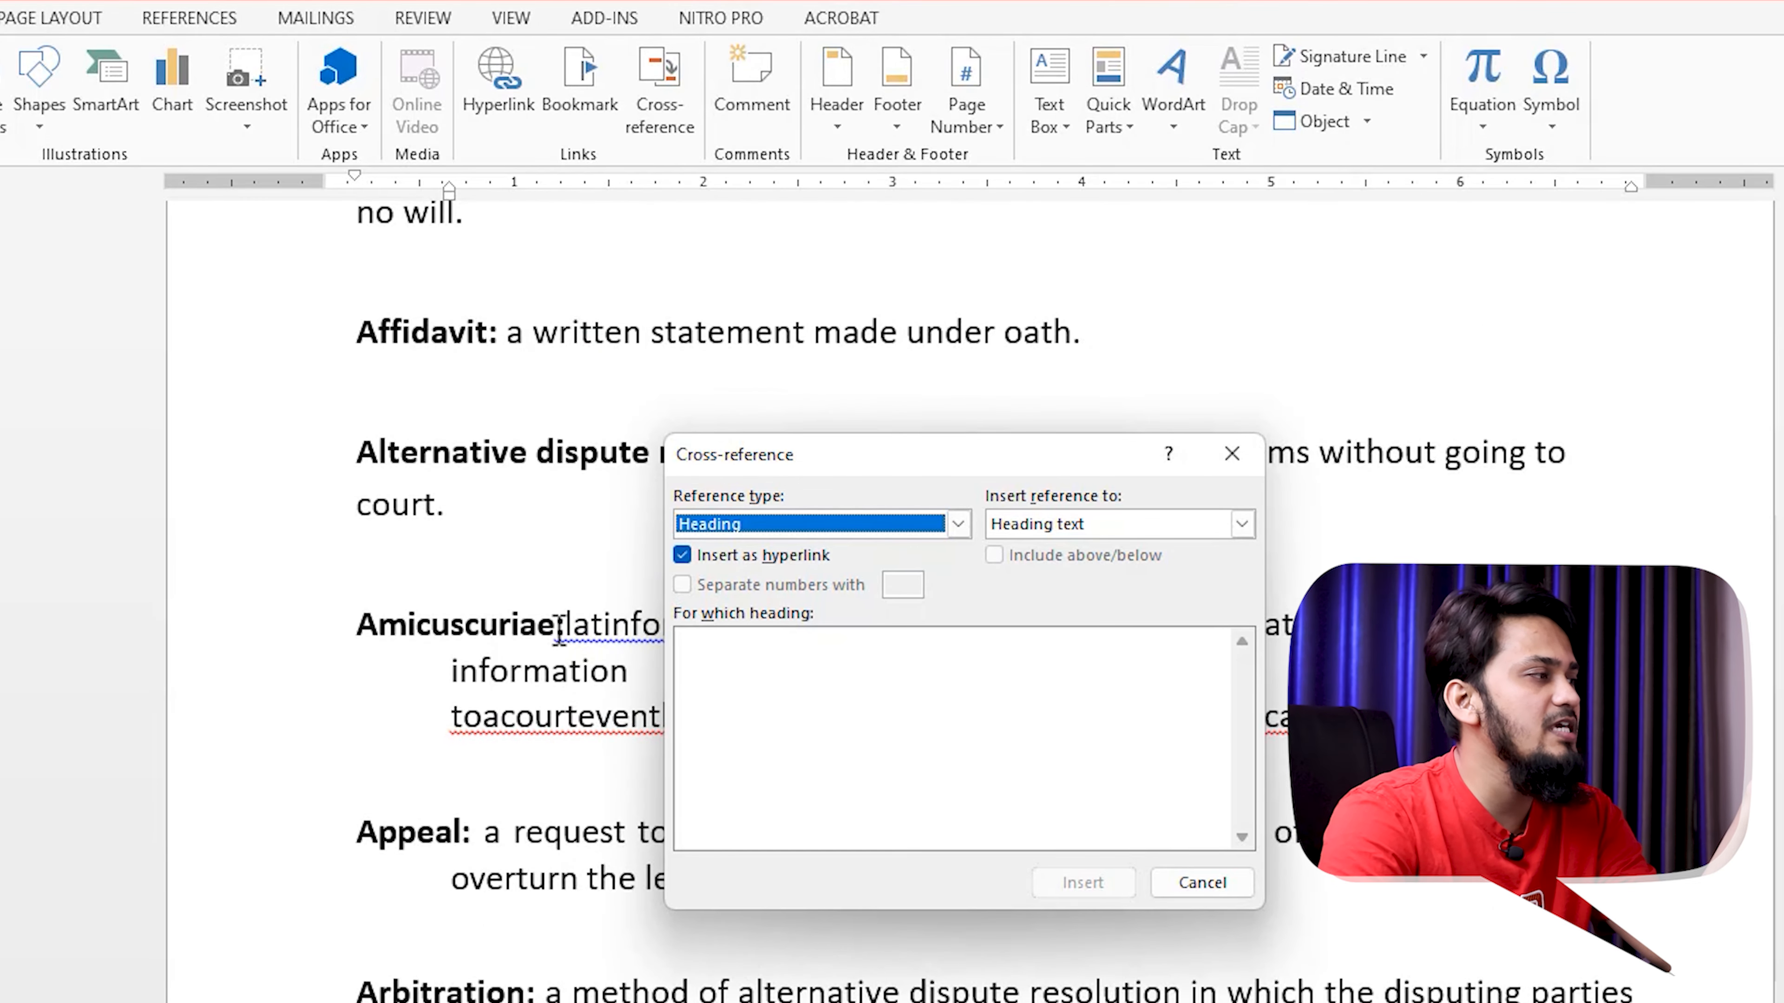
scroll(826, 365, "down", 1)
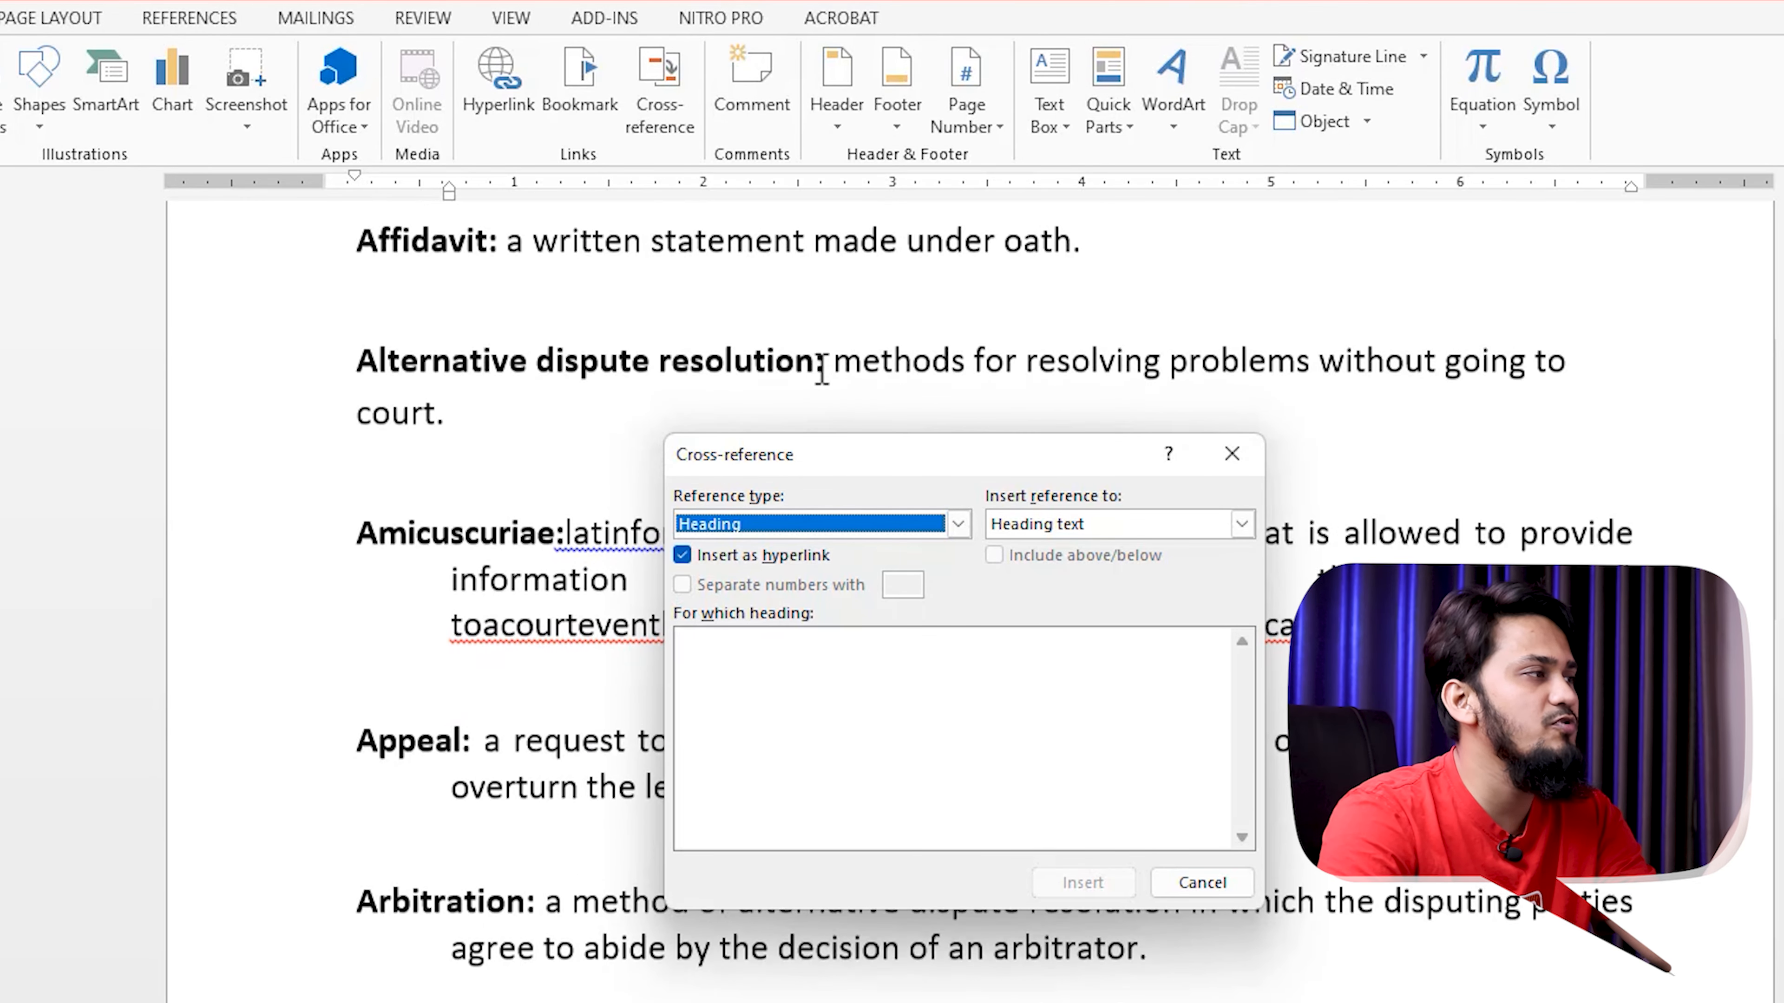
left_click(826, 366)
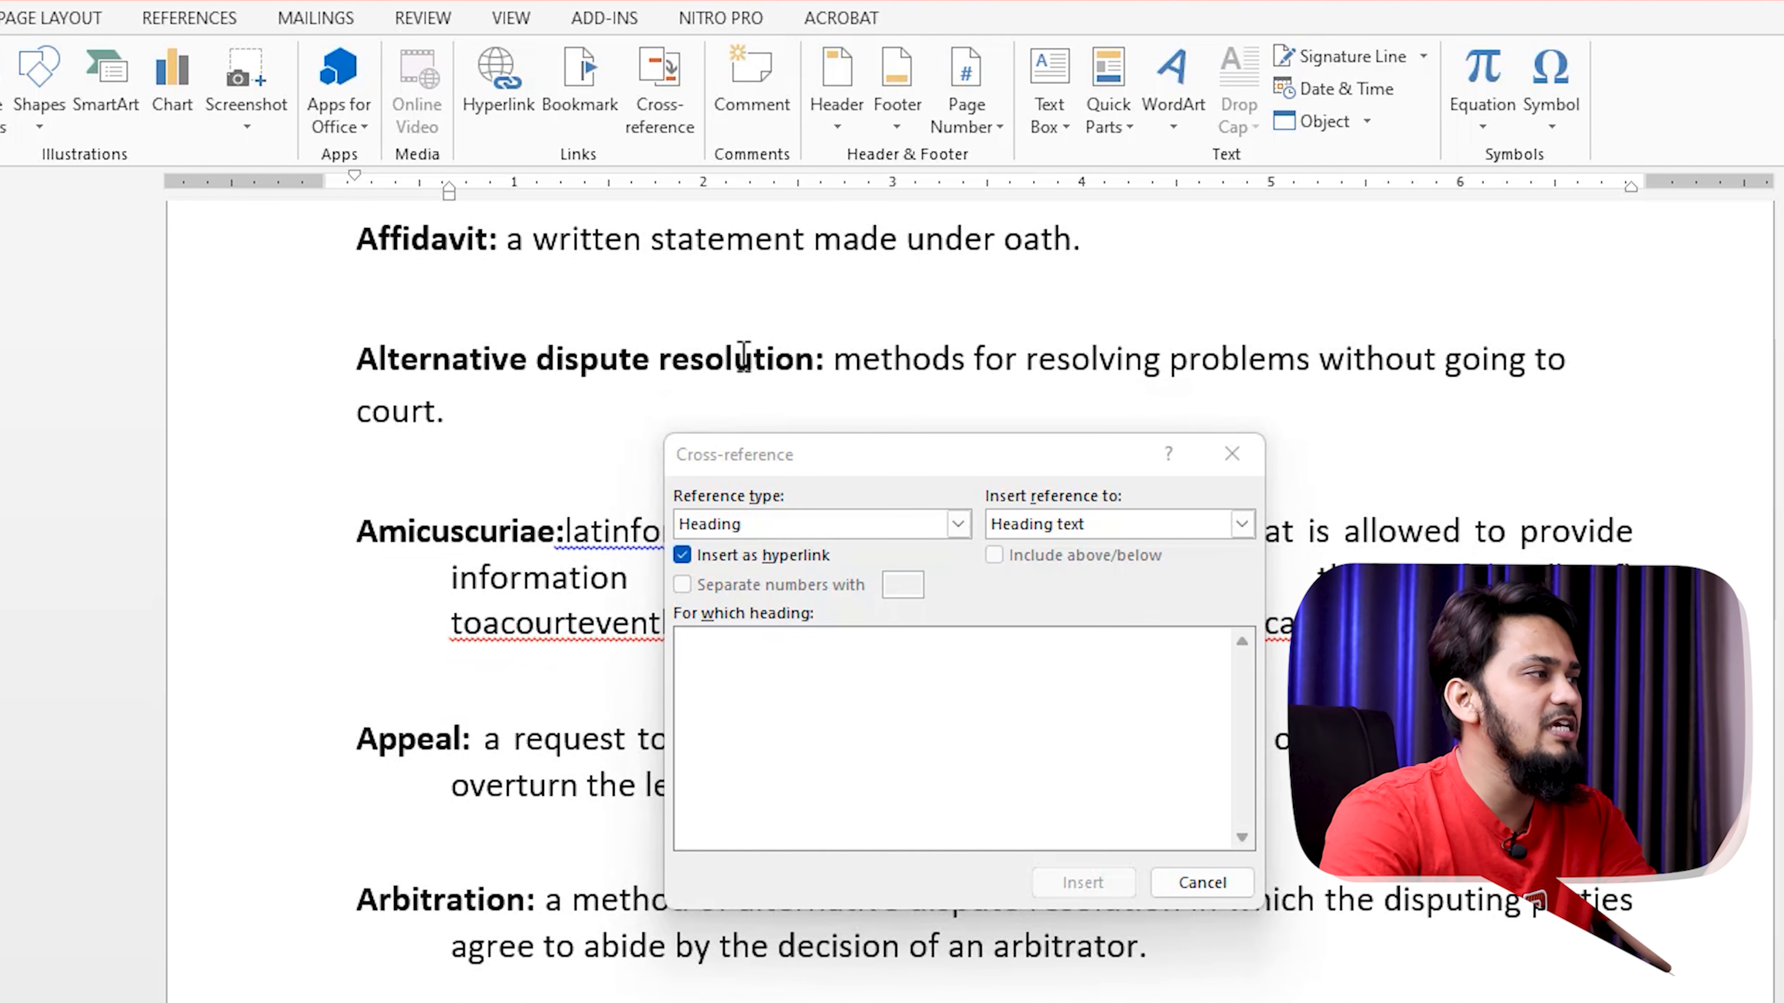
left_click_drag(768, 359, 336, 315)
right_click(438, 350)
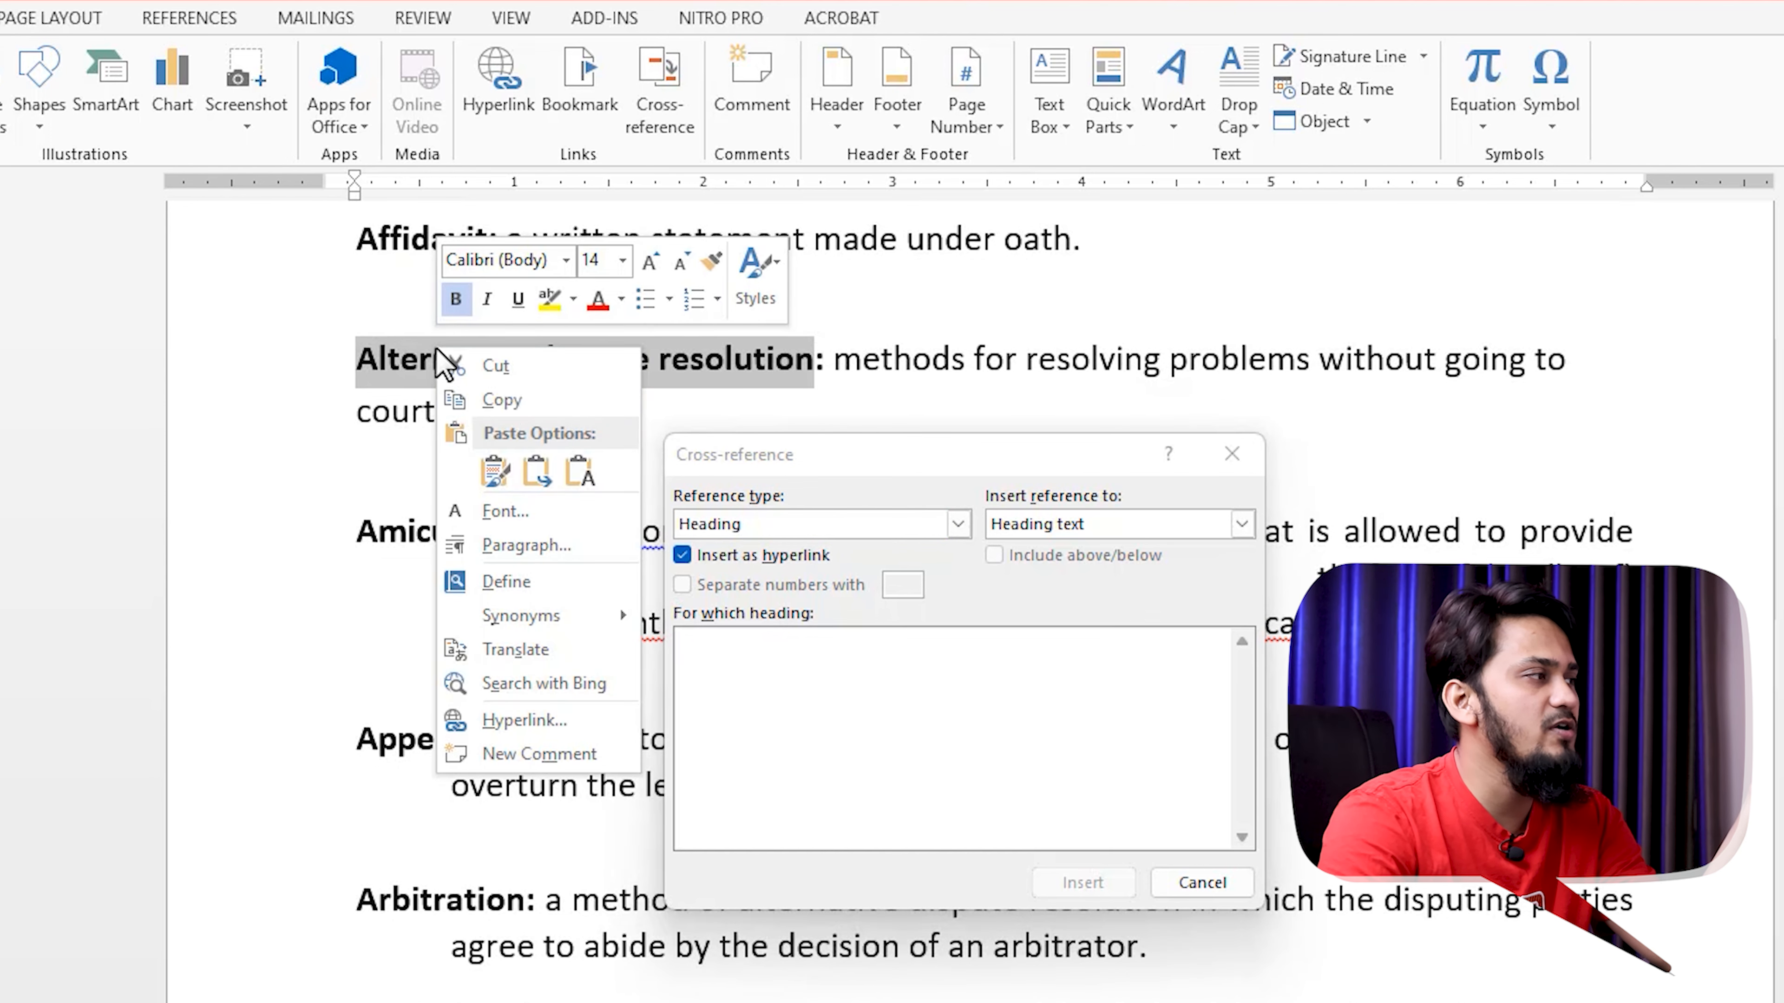
left_click(500, 400)
Check the reference type and heading list of the open cross-reference, and cancel it without inserting anything
left_click(829, 671)
left_click(841, 533)
left_click(841, 524)
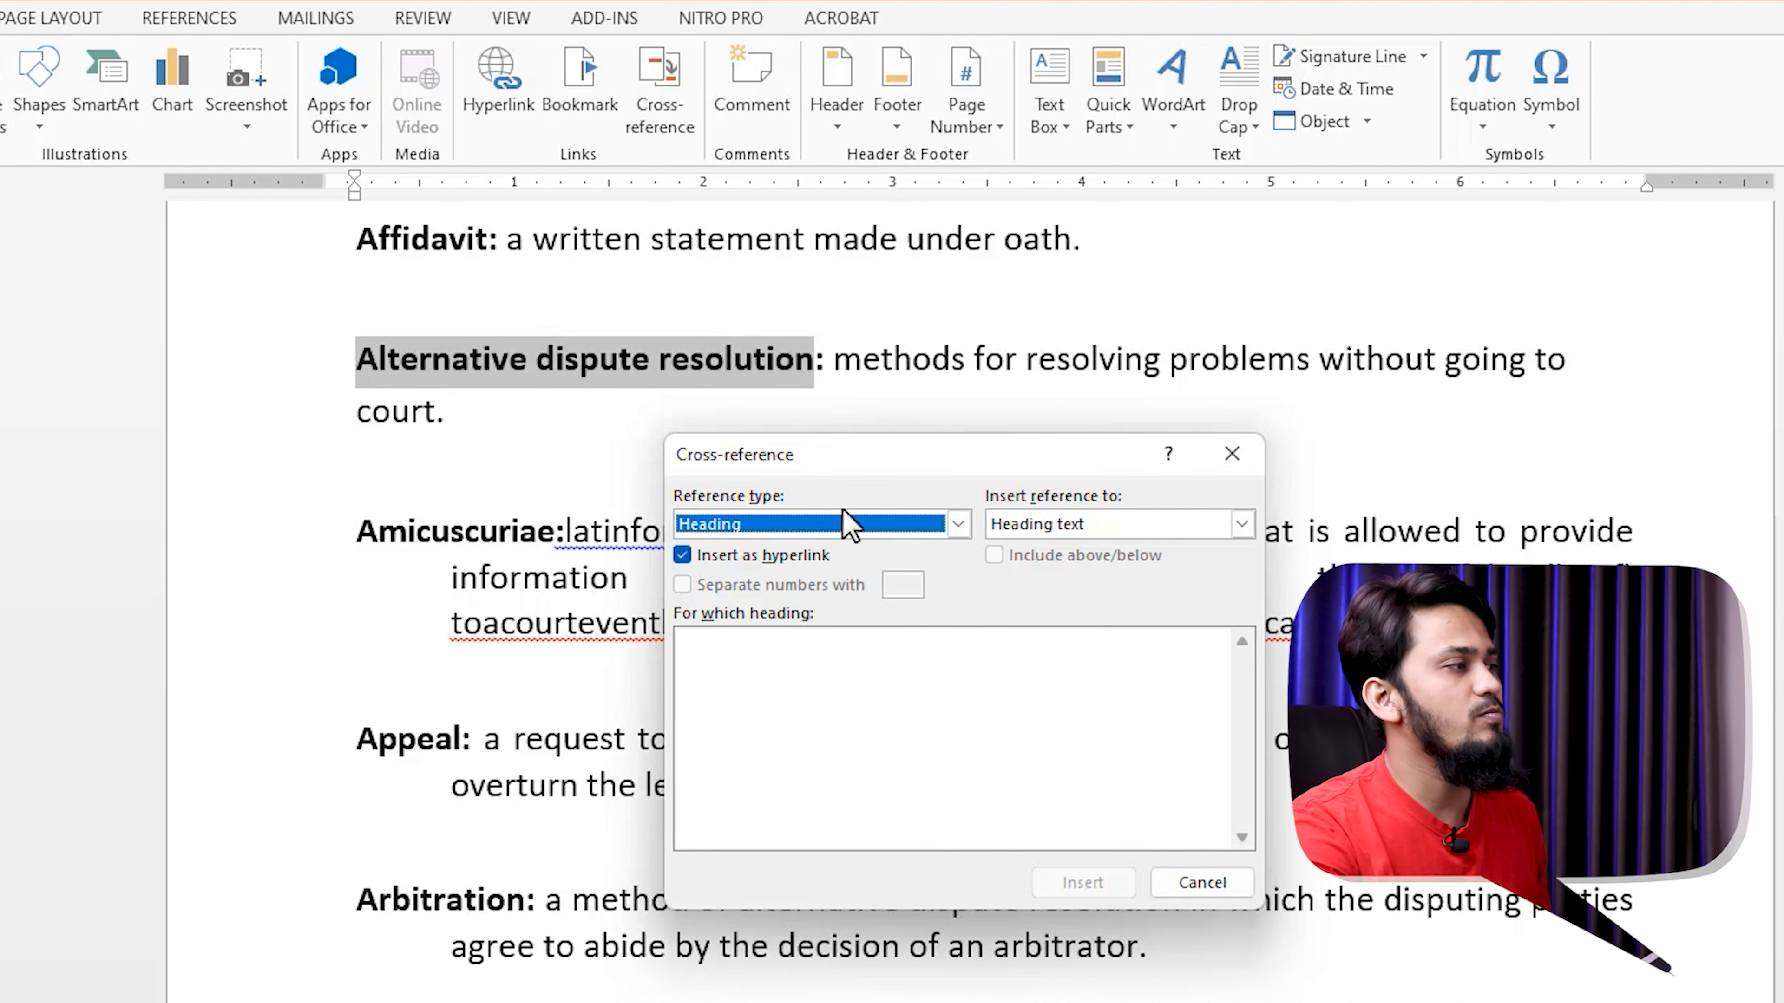
left_click(1232, 882)
Select the term "Alternative dispute resolution" and start a cross-reference to Heading text, reviewing the available reference options
left_click(649, 380)
left_click_drag(815, 362, 358, 344)
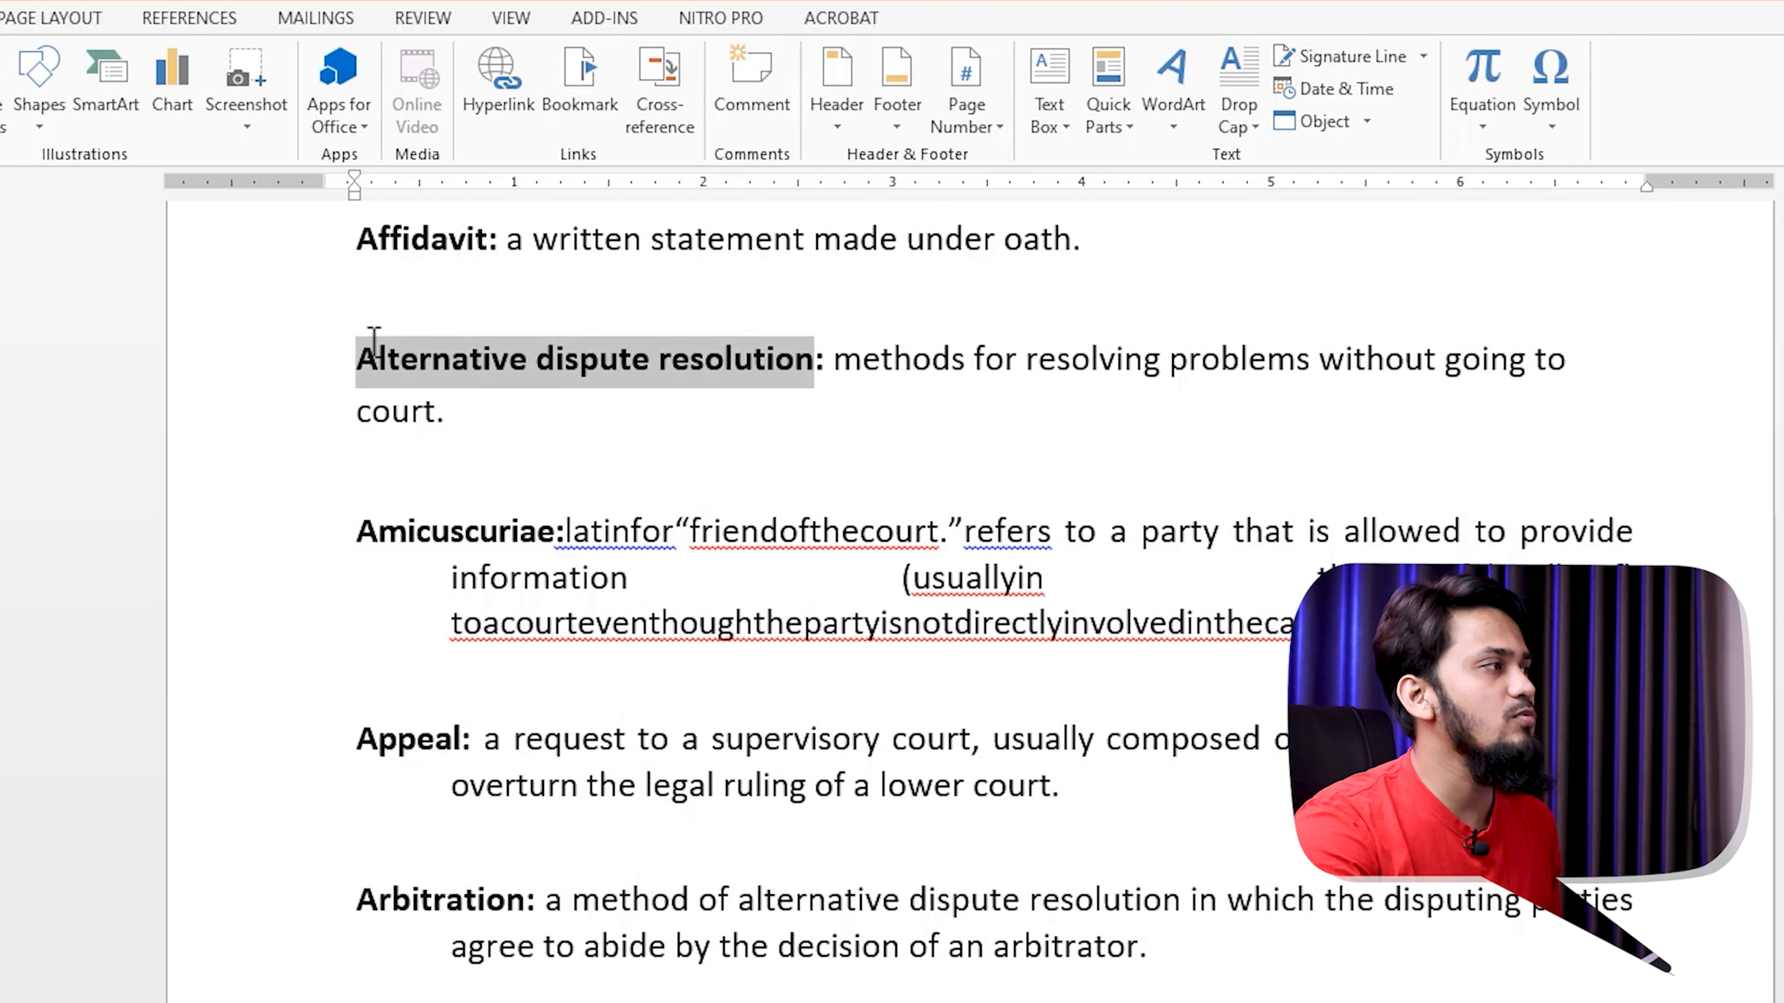
left_click(657, 109)
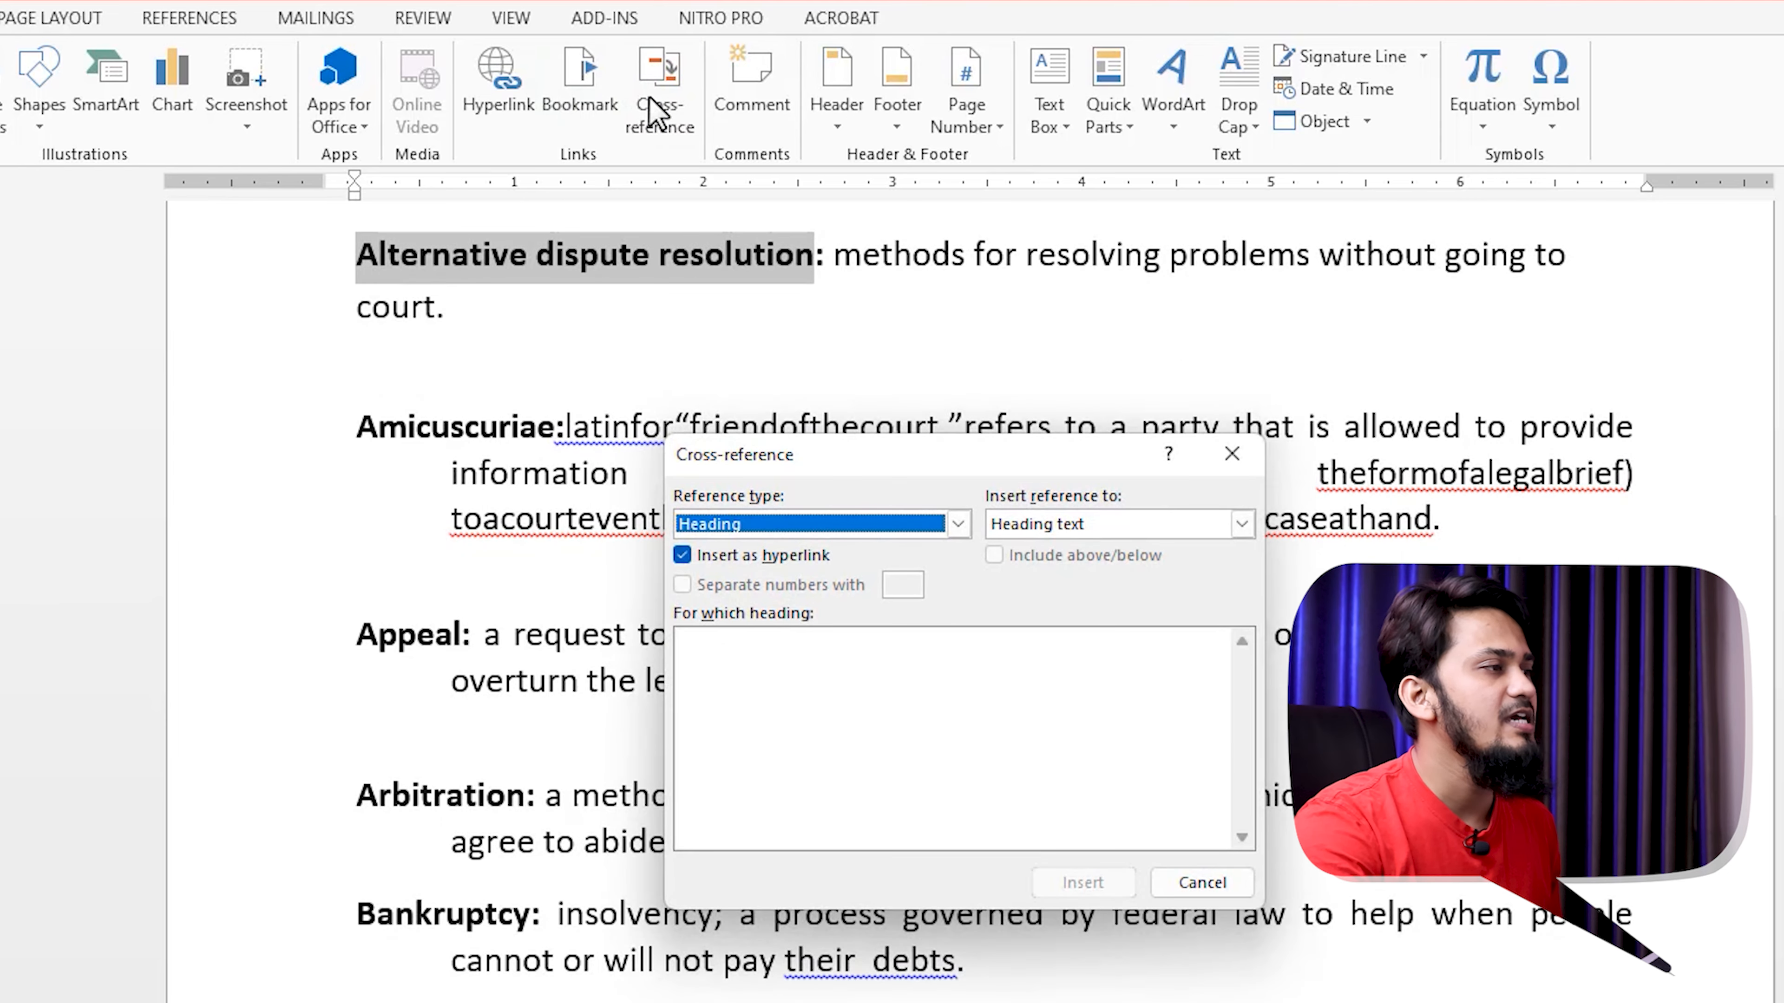
left_click(1137, 527)
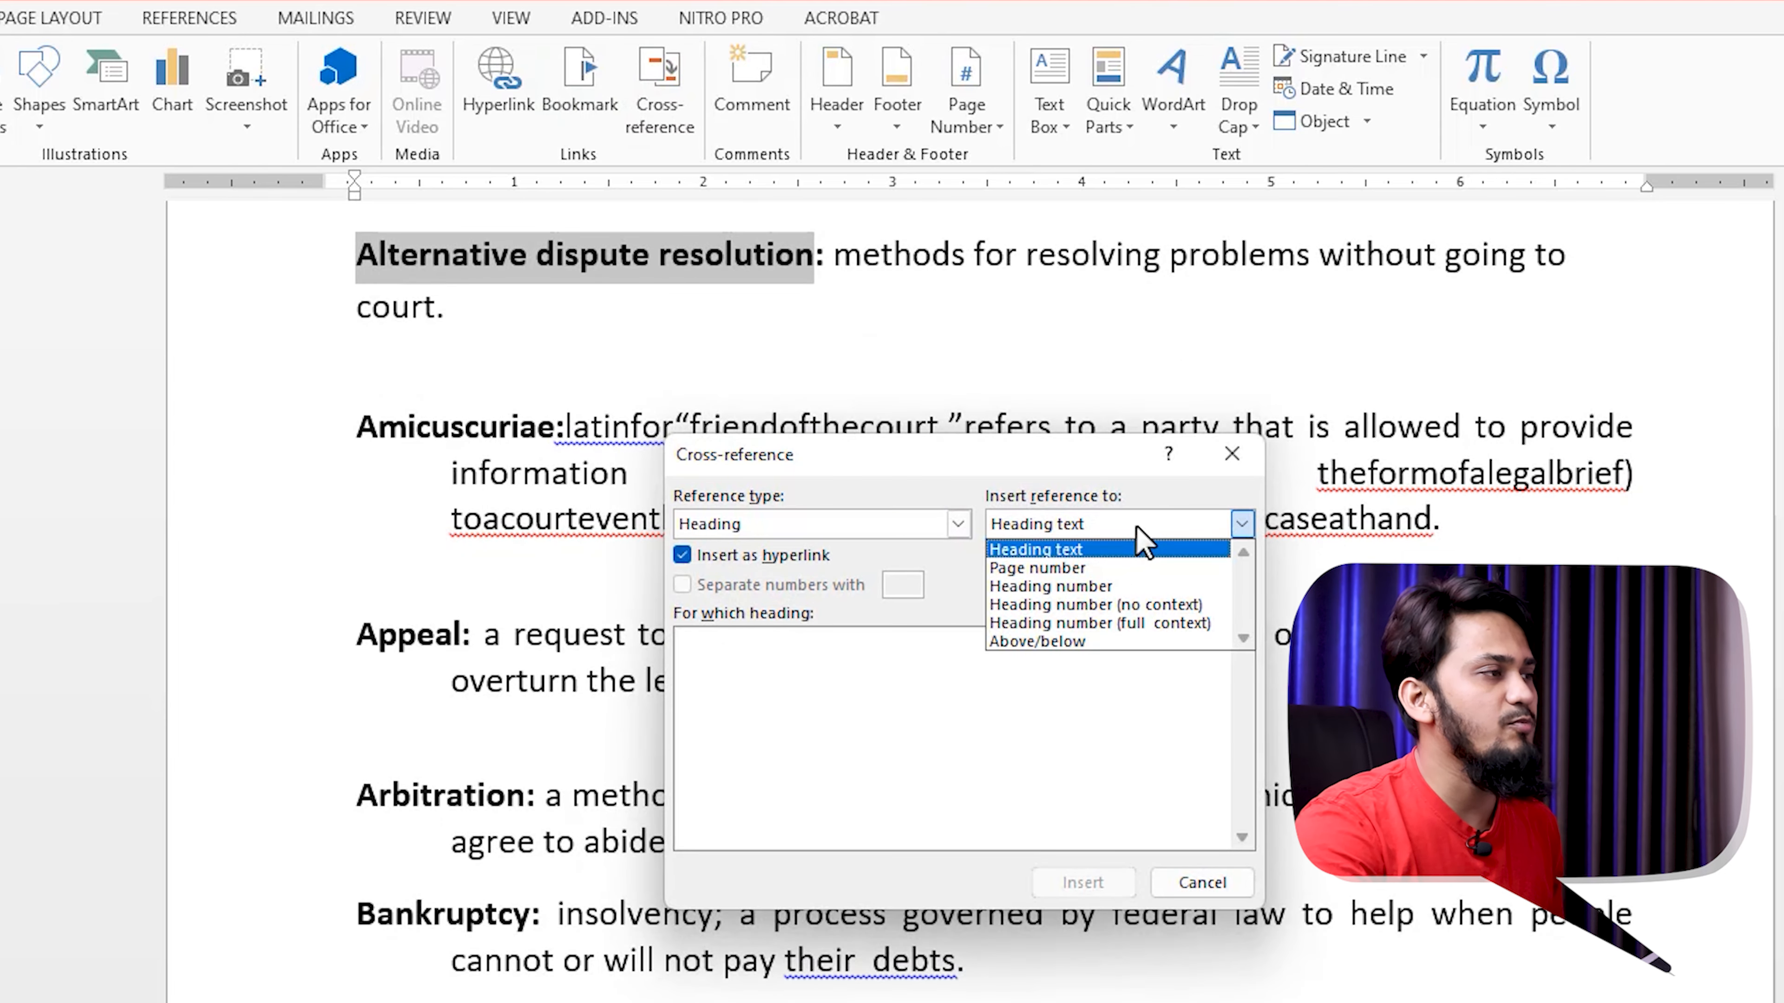
left_click(1117, 478)
left_click(1069, 718)
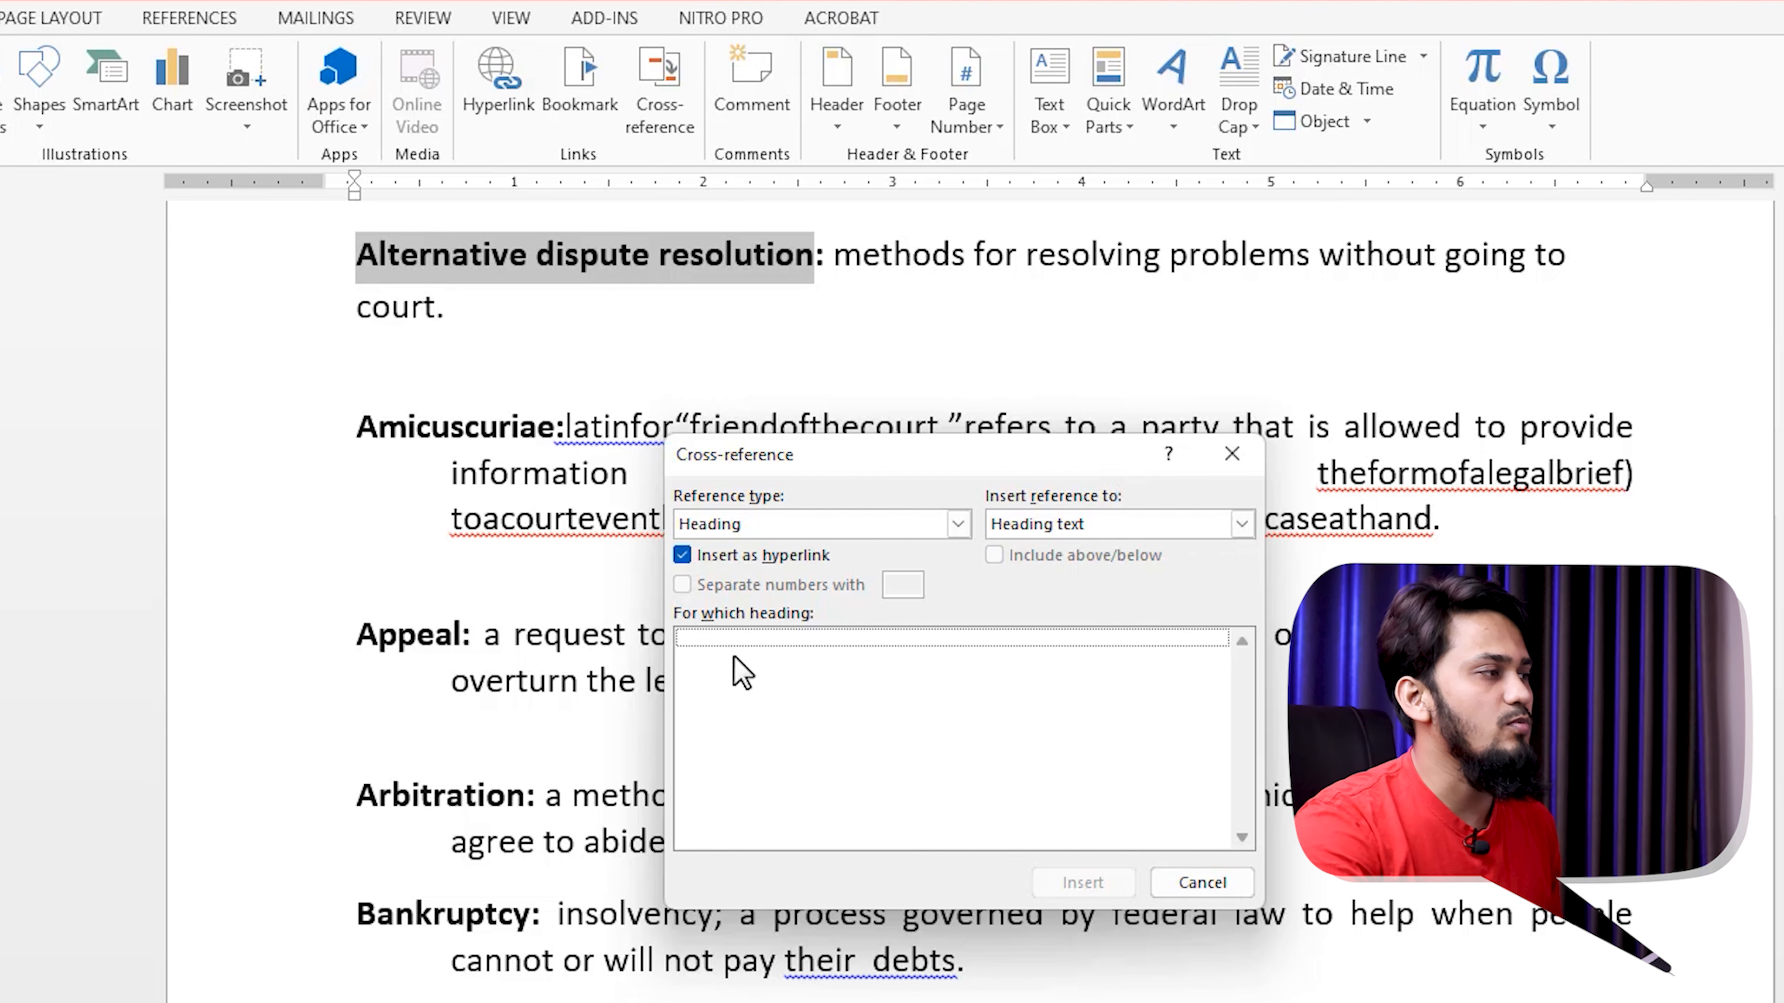
Switch the cross-reference's reference type to Bookmark to check its entries, and set it back to Heading
left_click(756, 583)
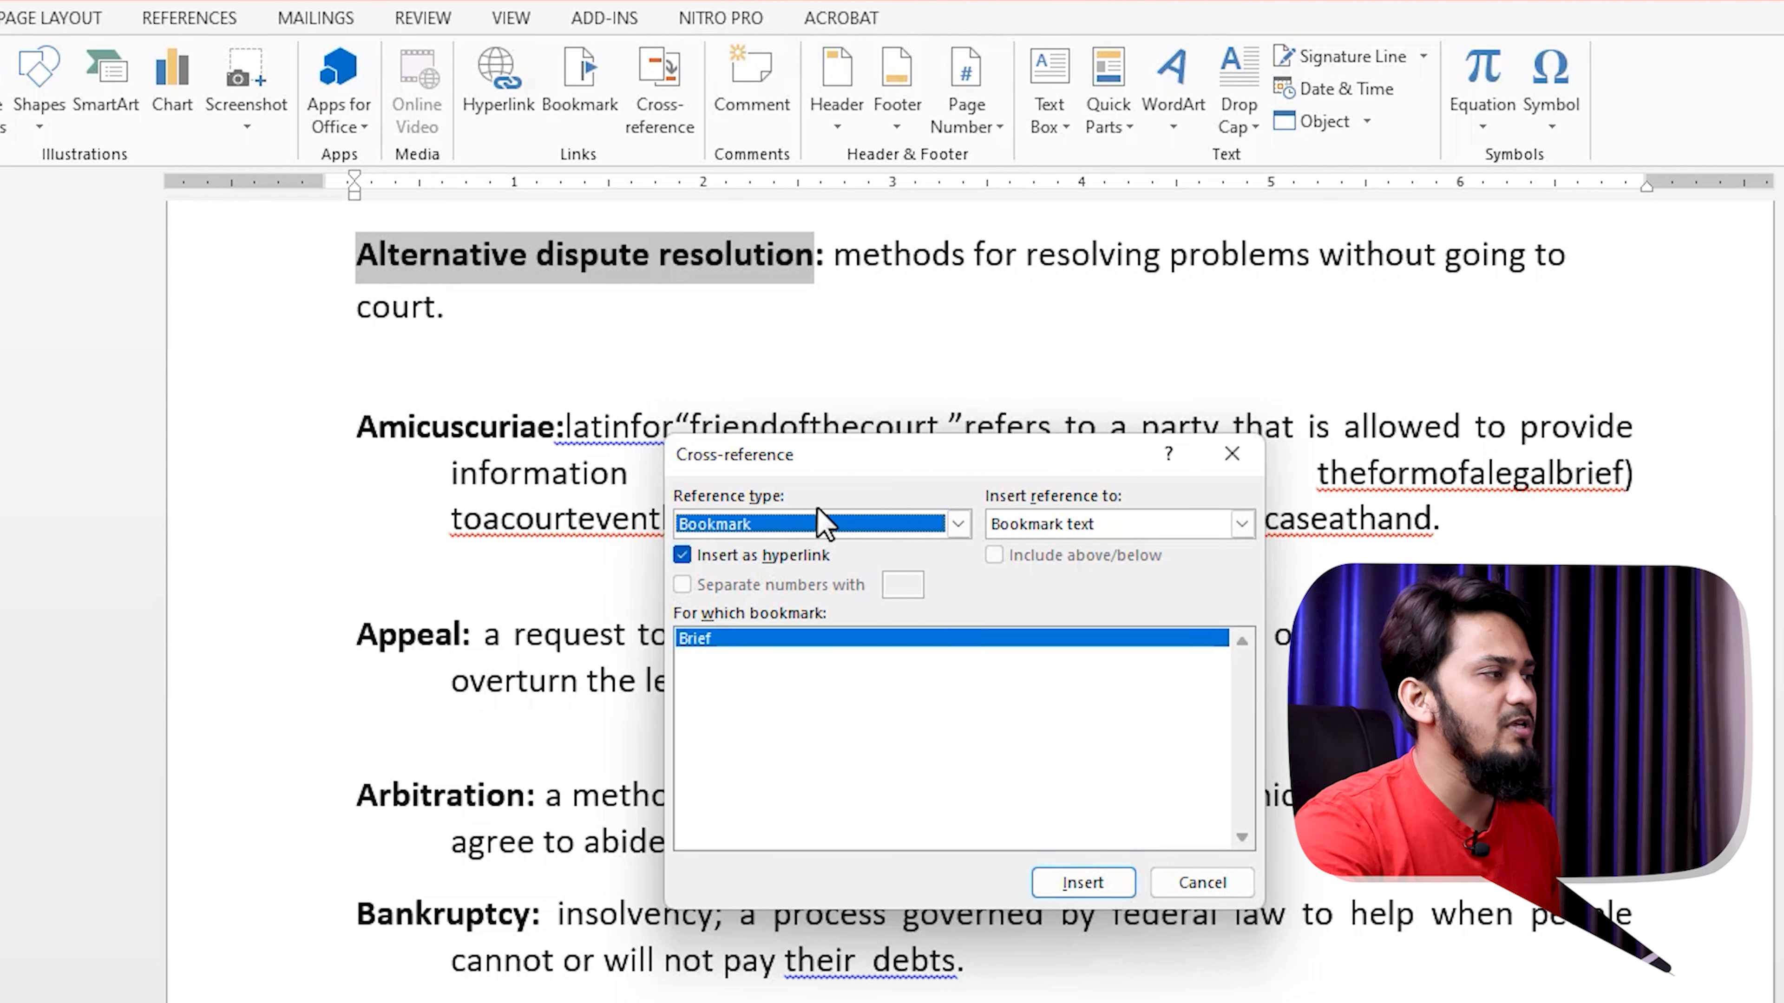
left_click(822, 524)
left_click(773, 550)
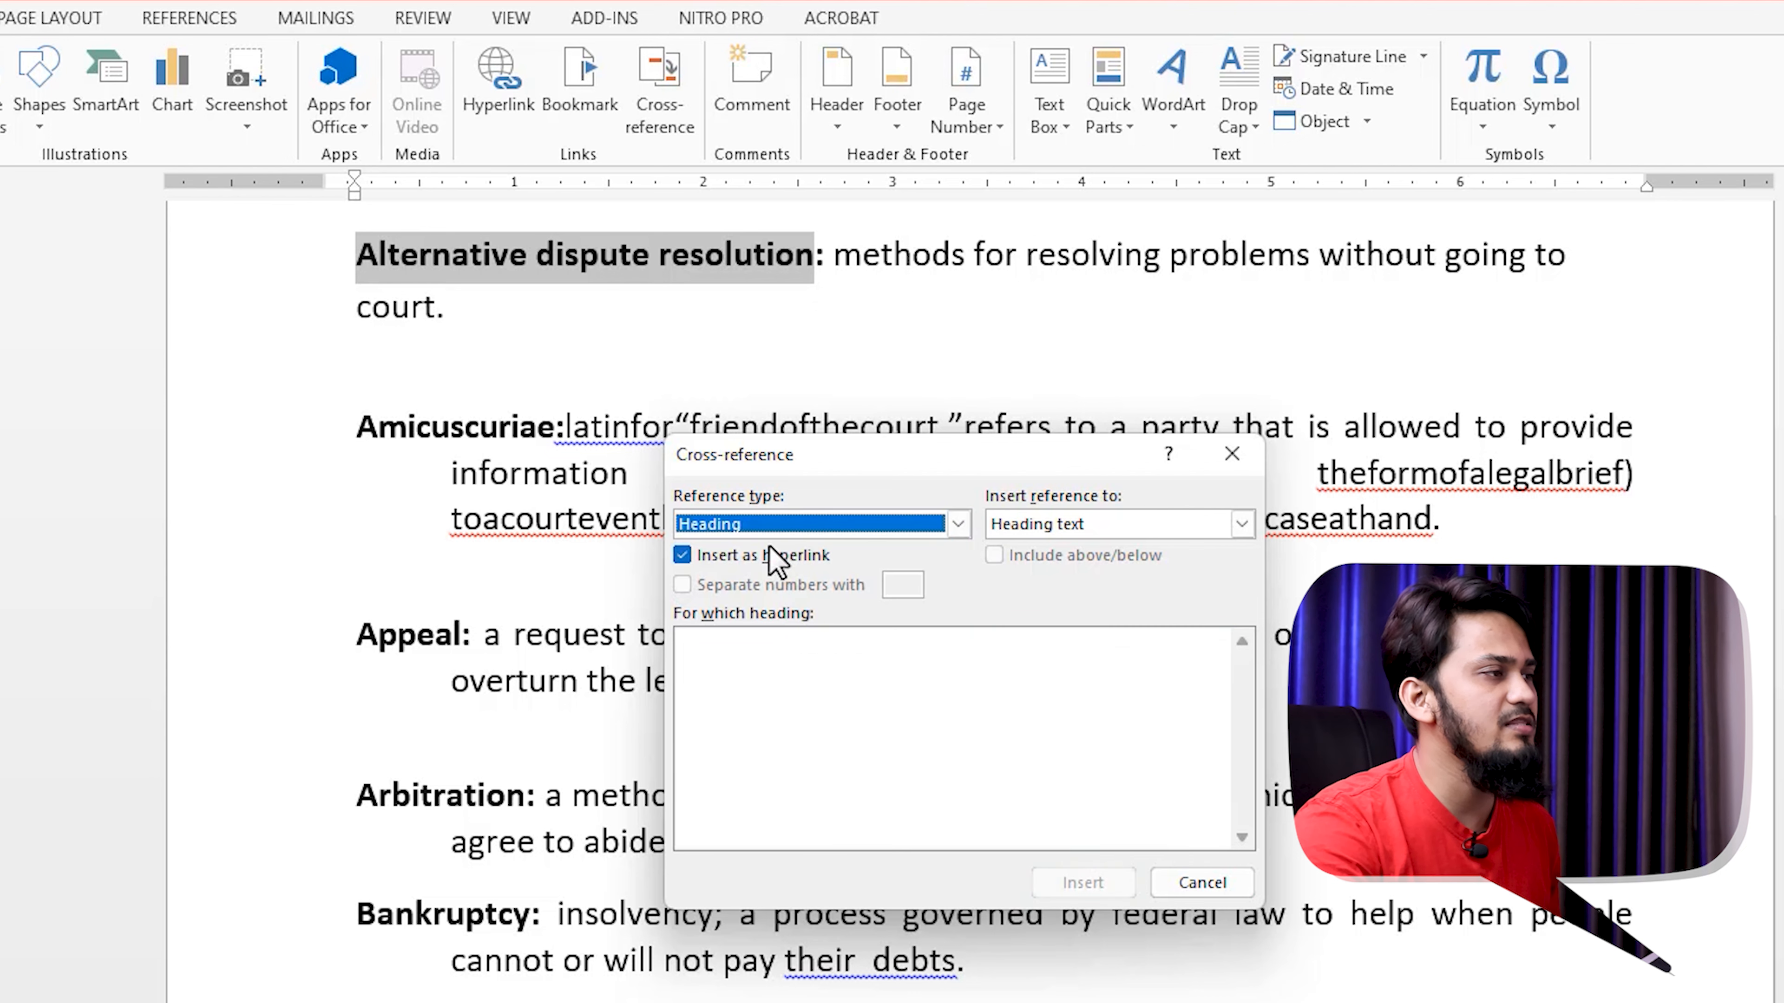
Review what a heading reference can point to, trying Heading number and Page number in place of Heading text
left_click(1012, 528)
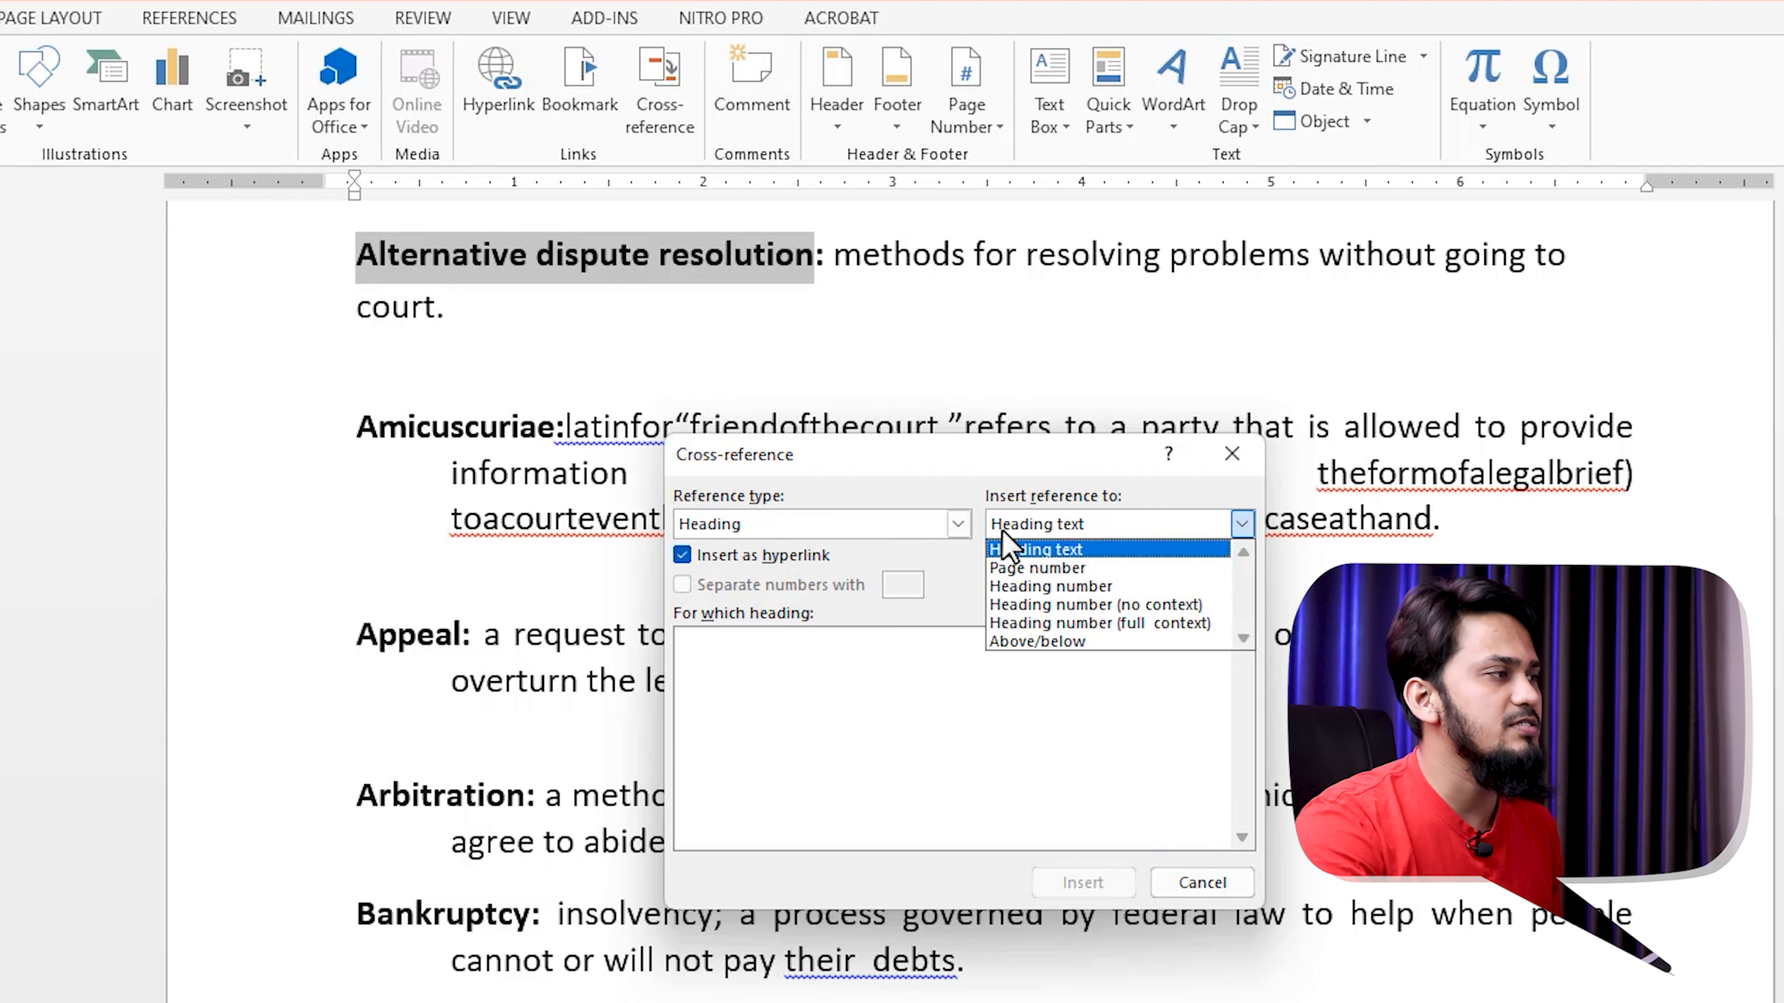
left_click(1064, 527)
left_click(1065, 527)
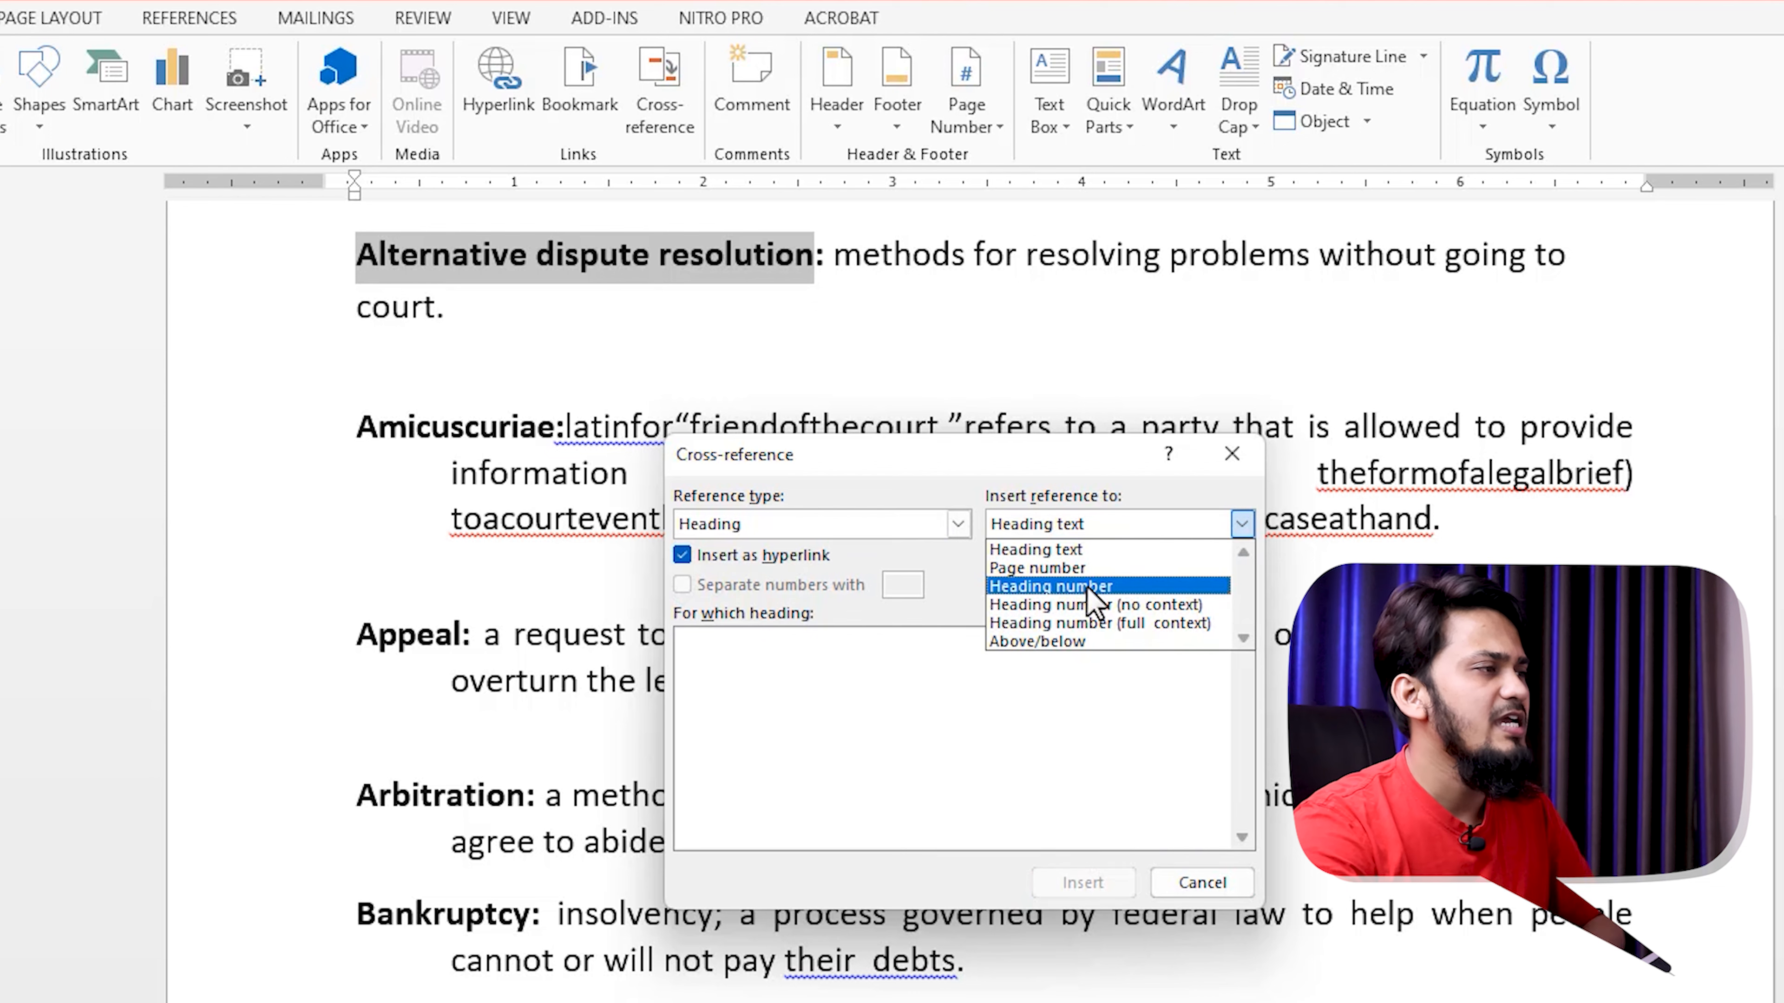
left_click(1085, 587)
left_click(1060, 534)
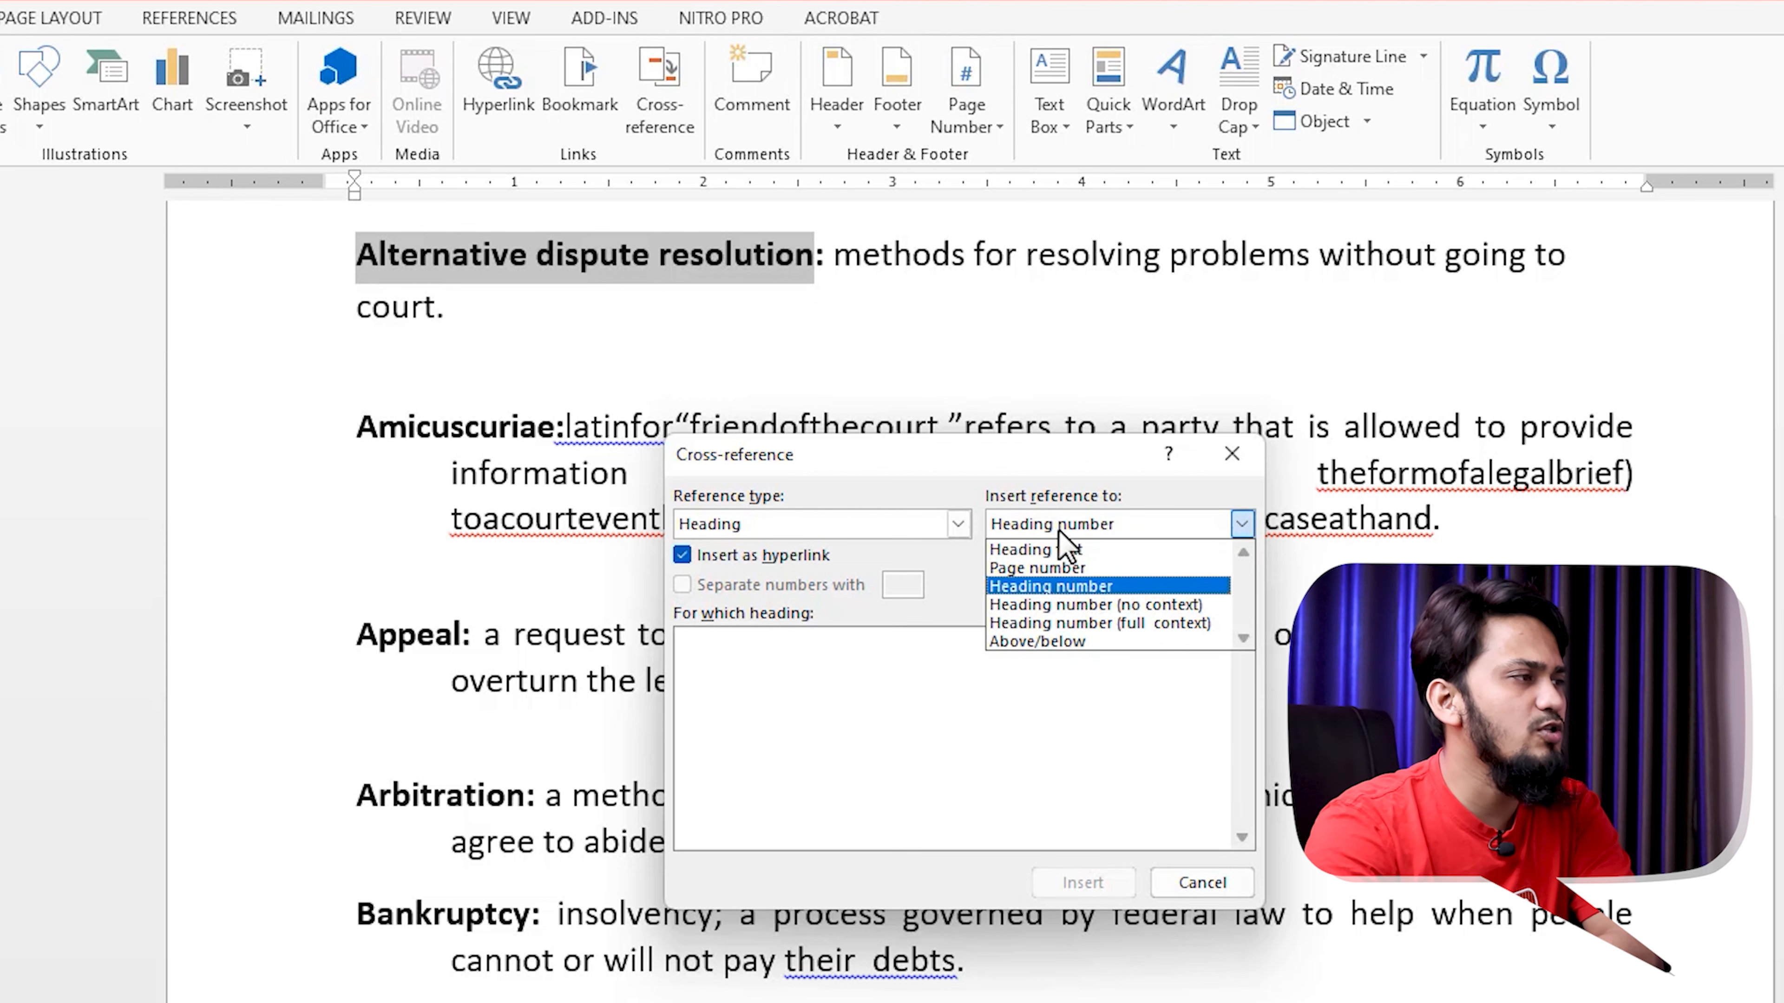
left_click(1061, 567)
Replace the selected term "Alternative dispute resolution" with a hyperlinked cross-reference to the bookmark text of Brief
left_click(944, 525)
left_click(772, 569)
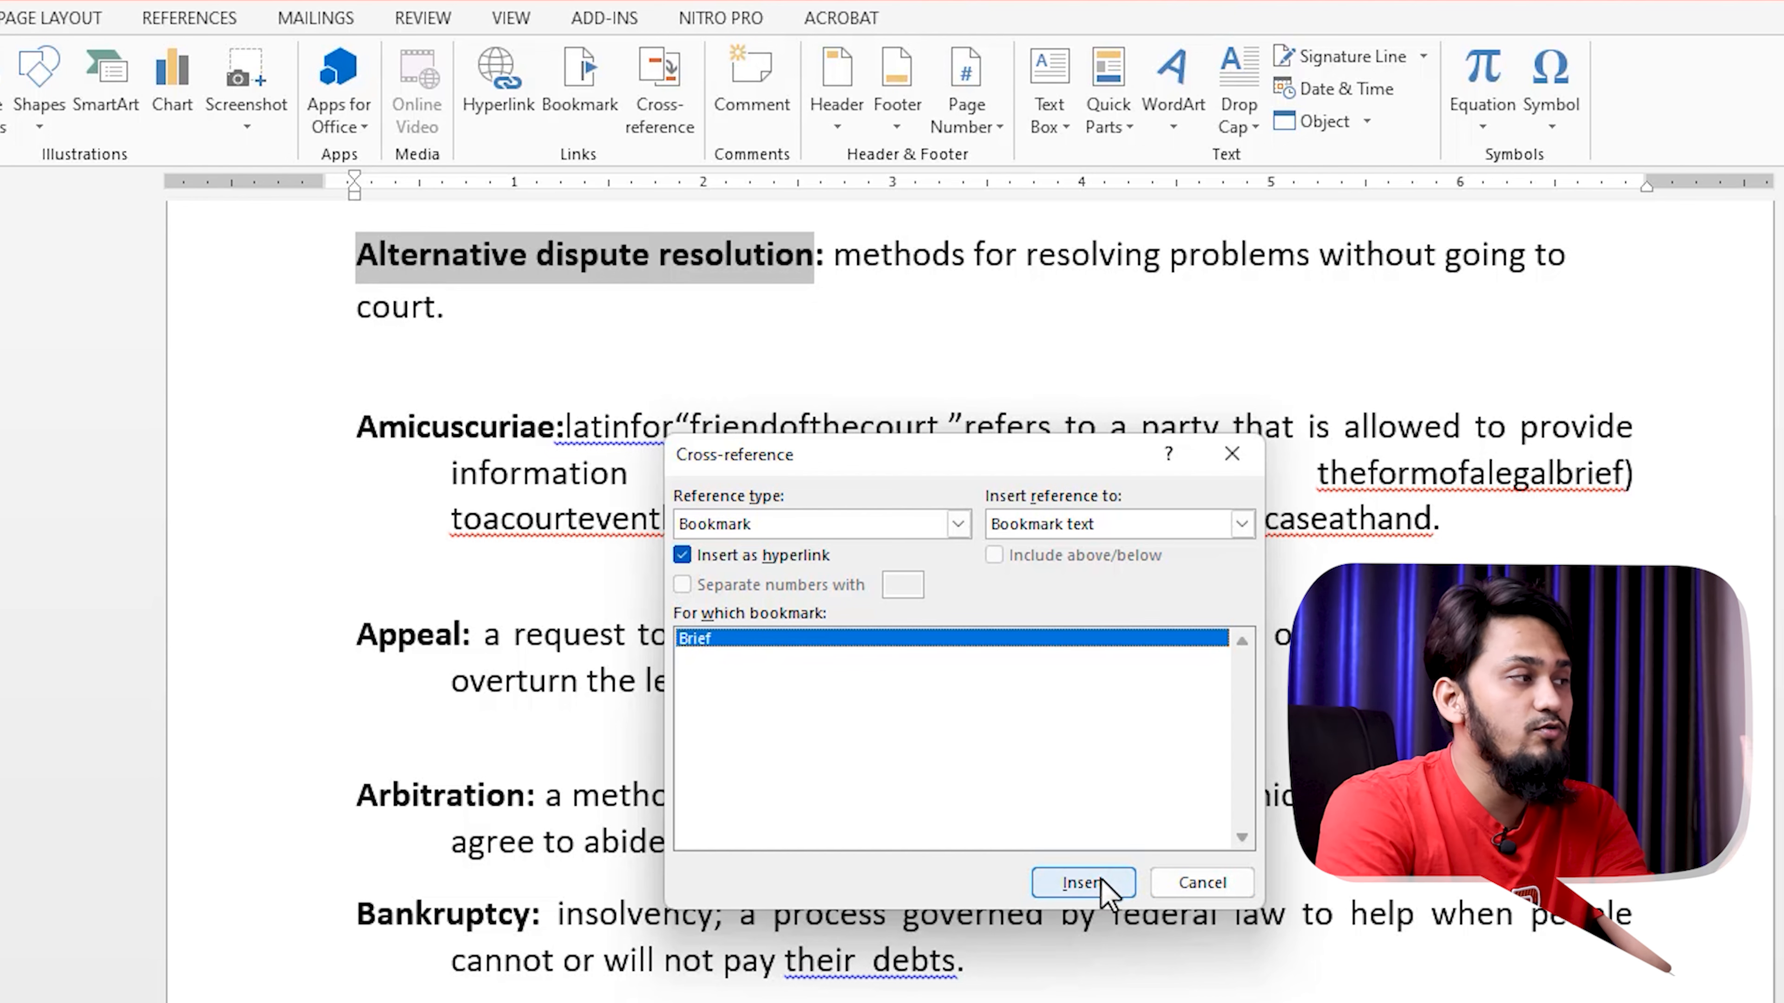
left_click(1083, 884)
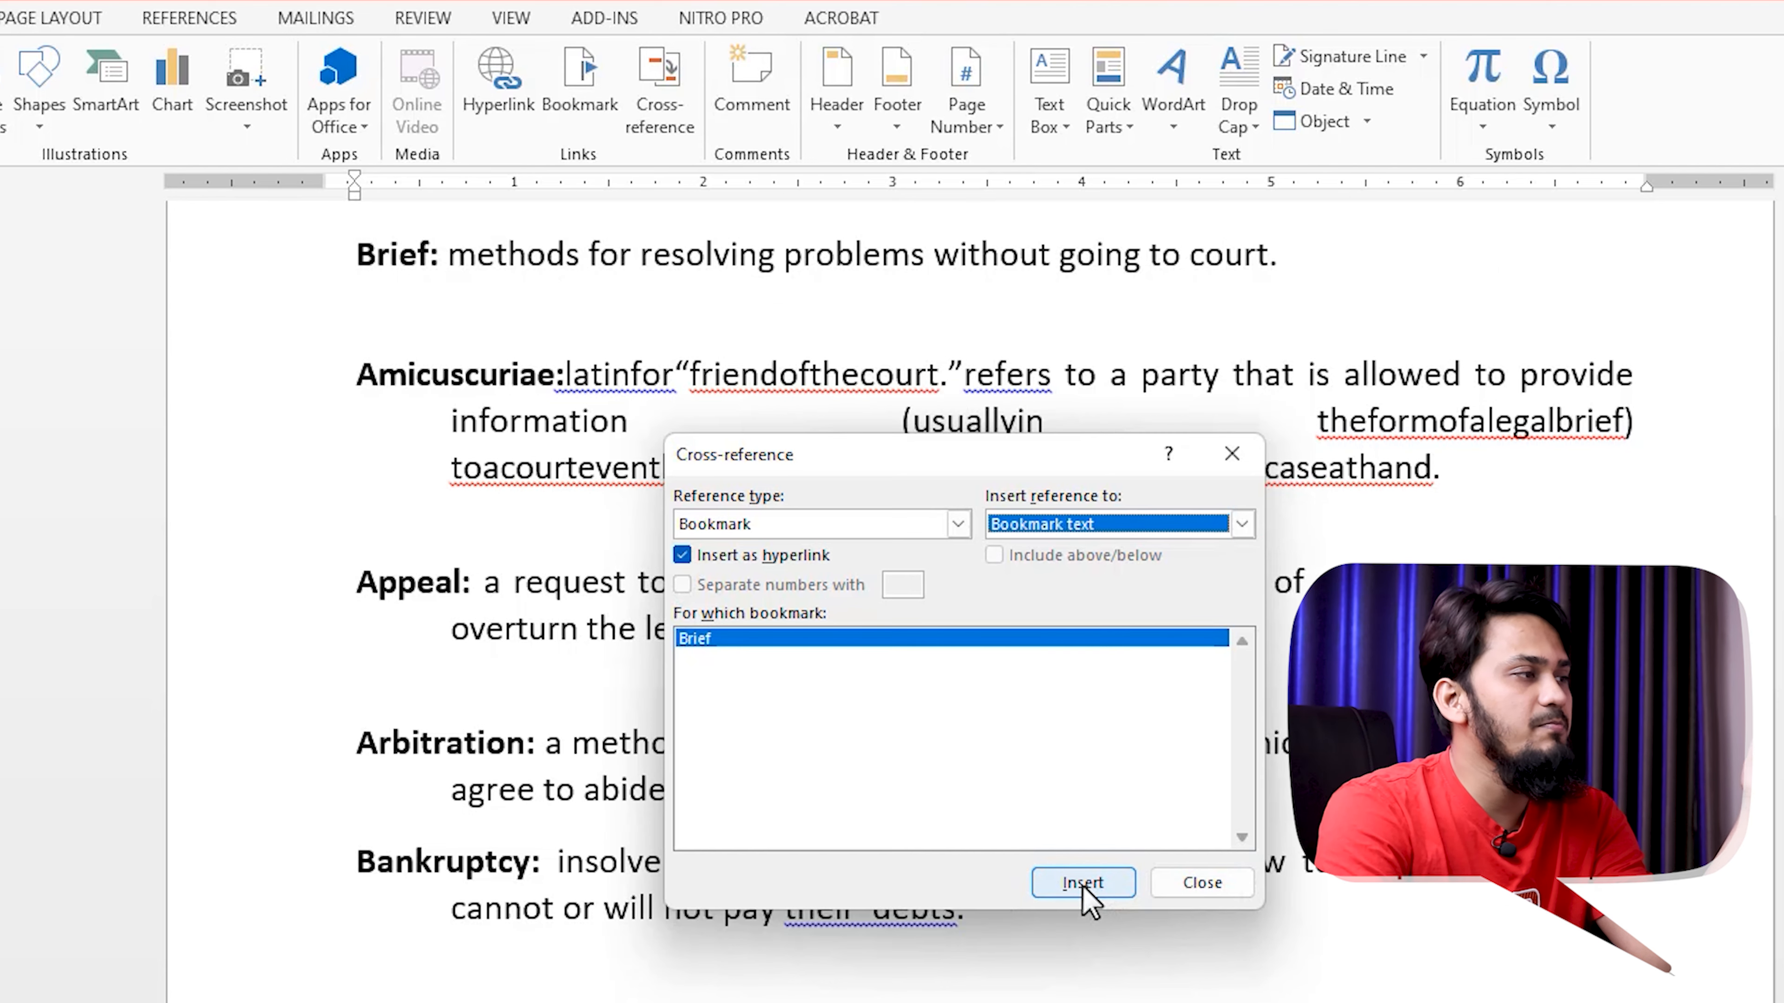
left_click(1180, 884)
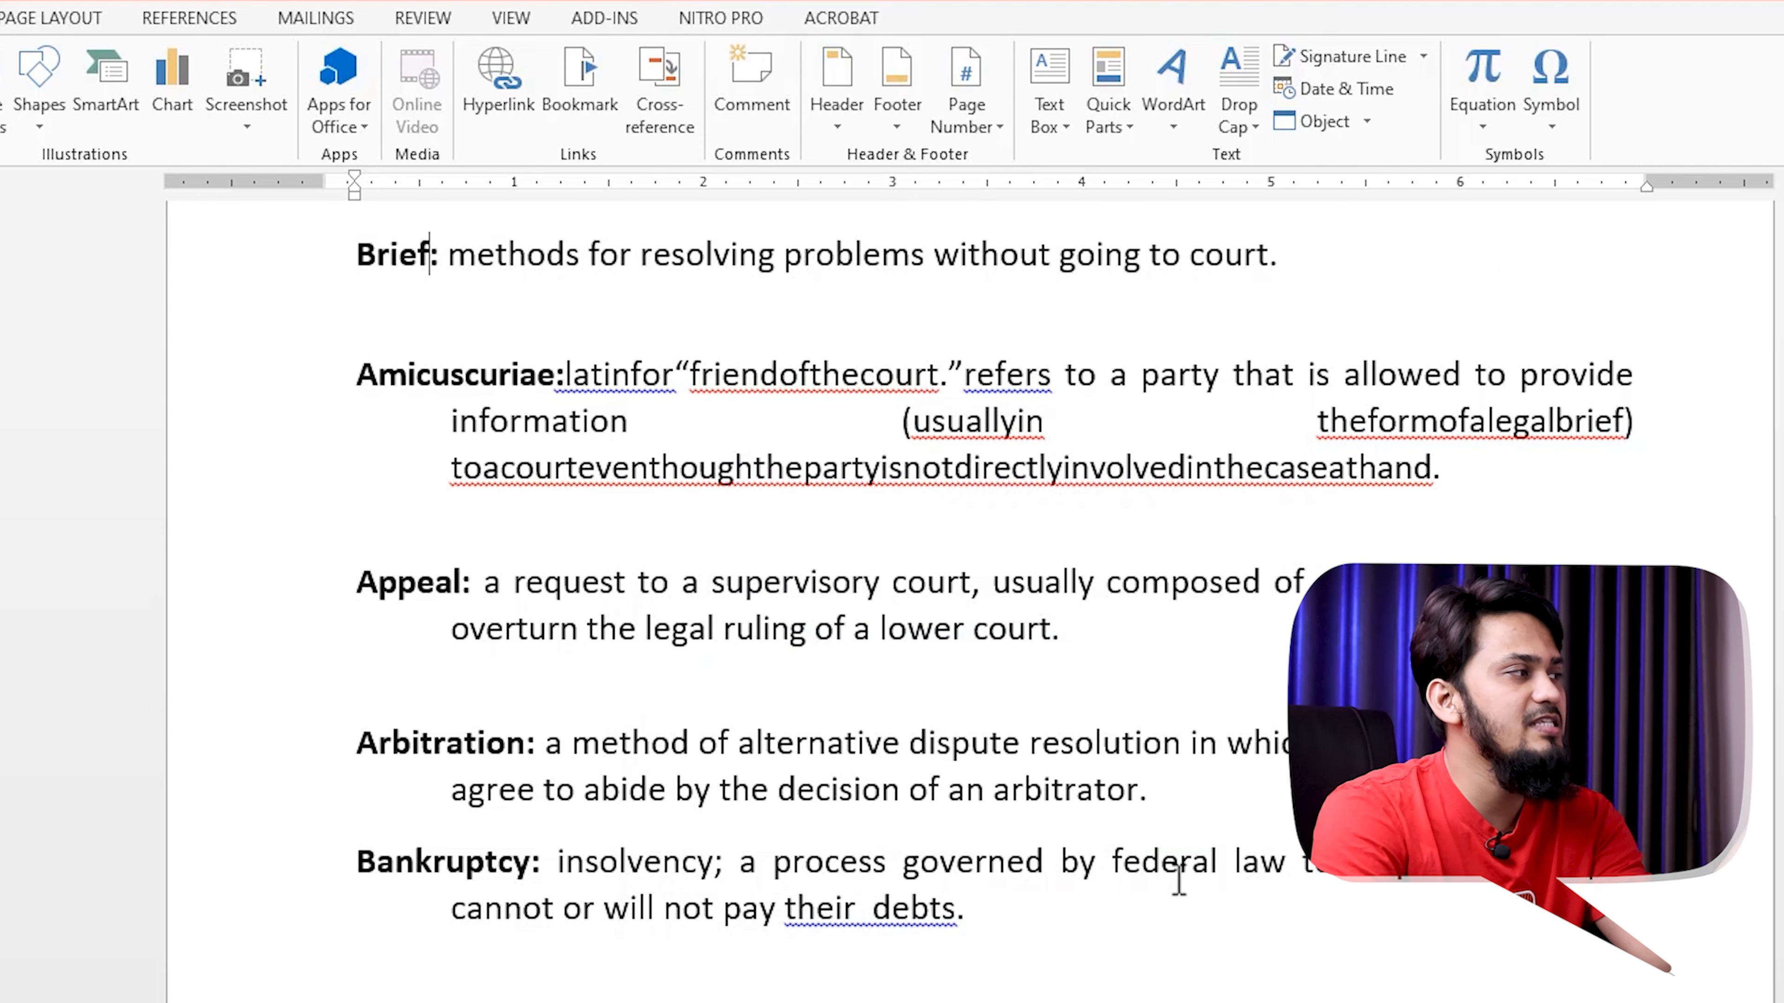
Undo the cross-reference insertion in the entry below Affidavit and deselect the term
scroll(473, 636, "up", 5)
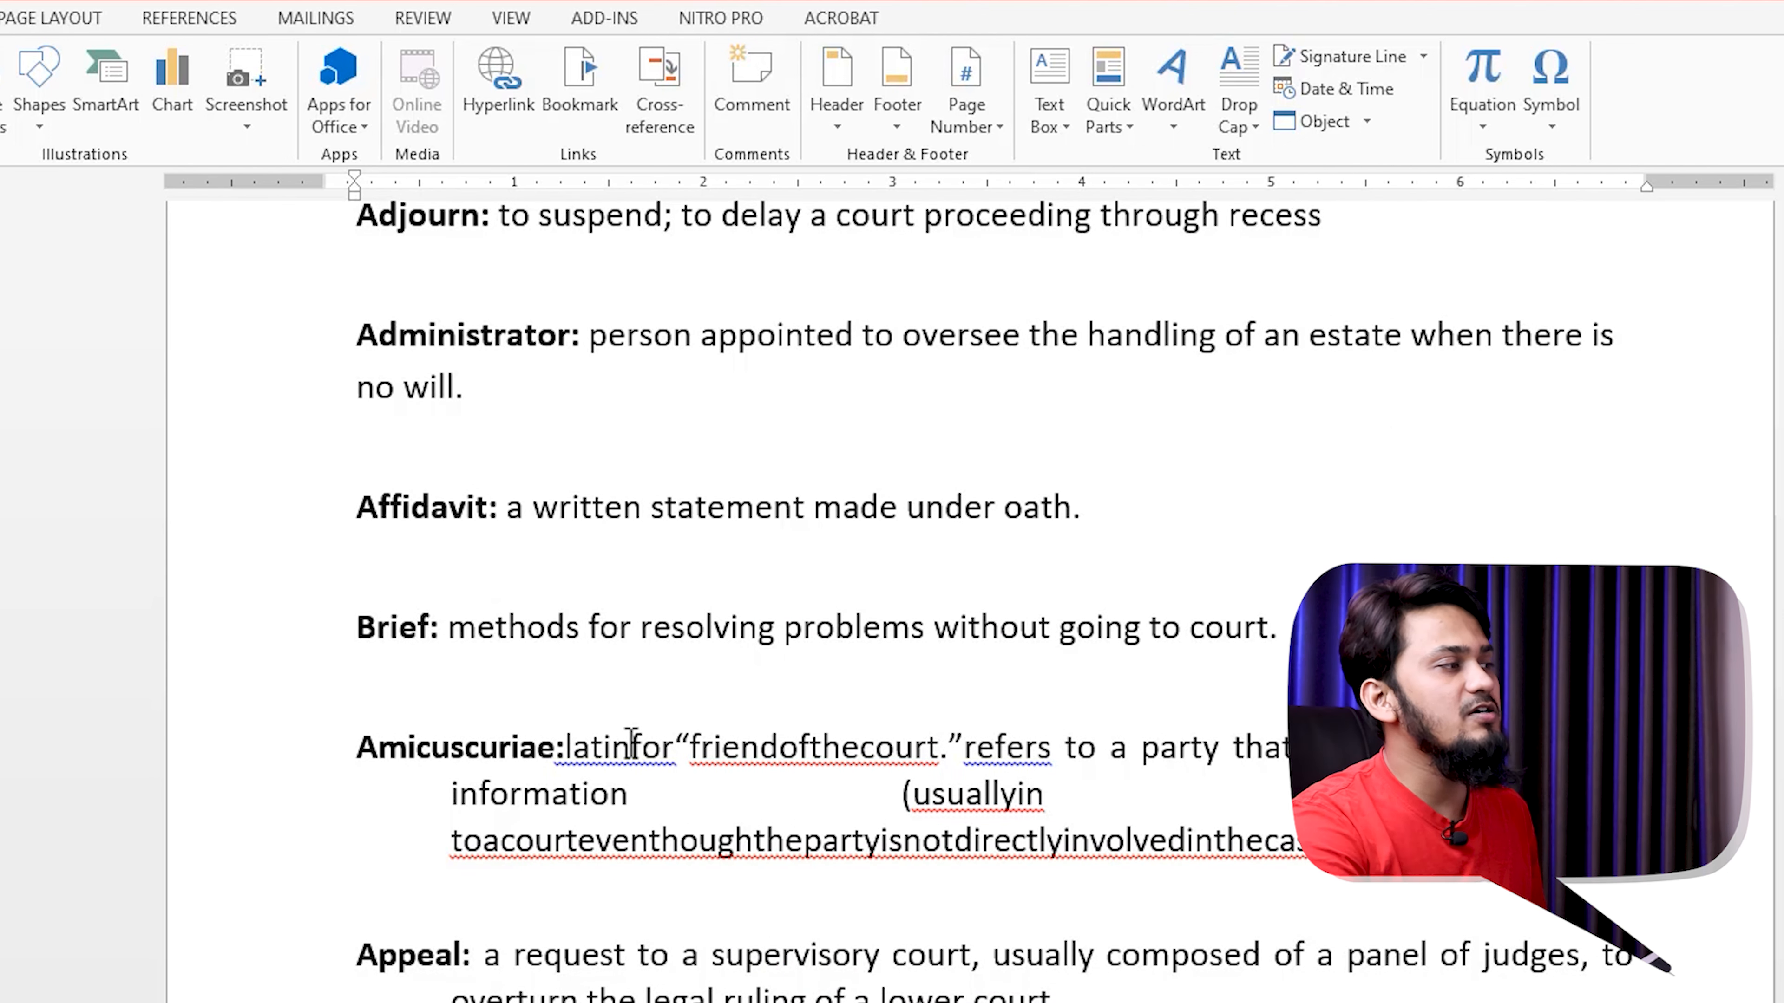
key("ctrl+z")
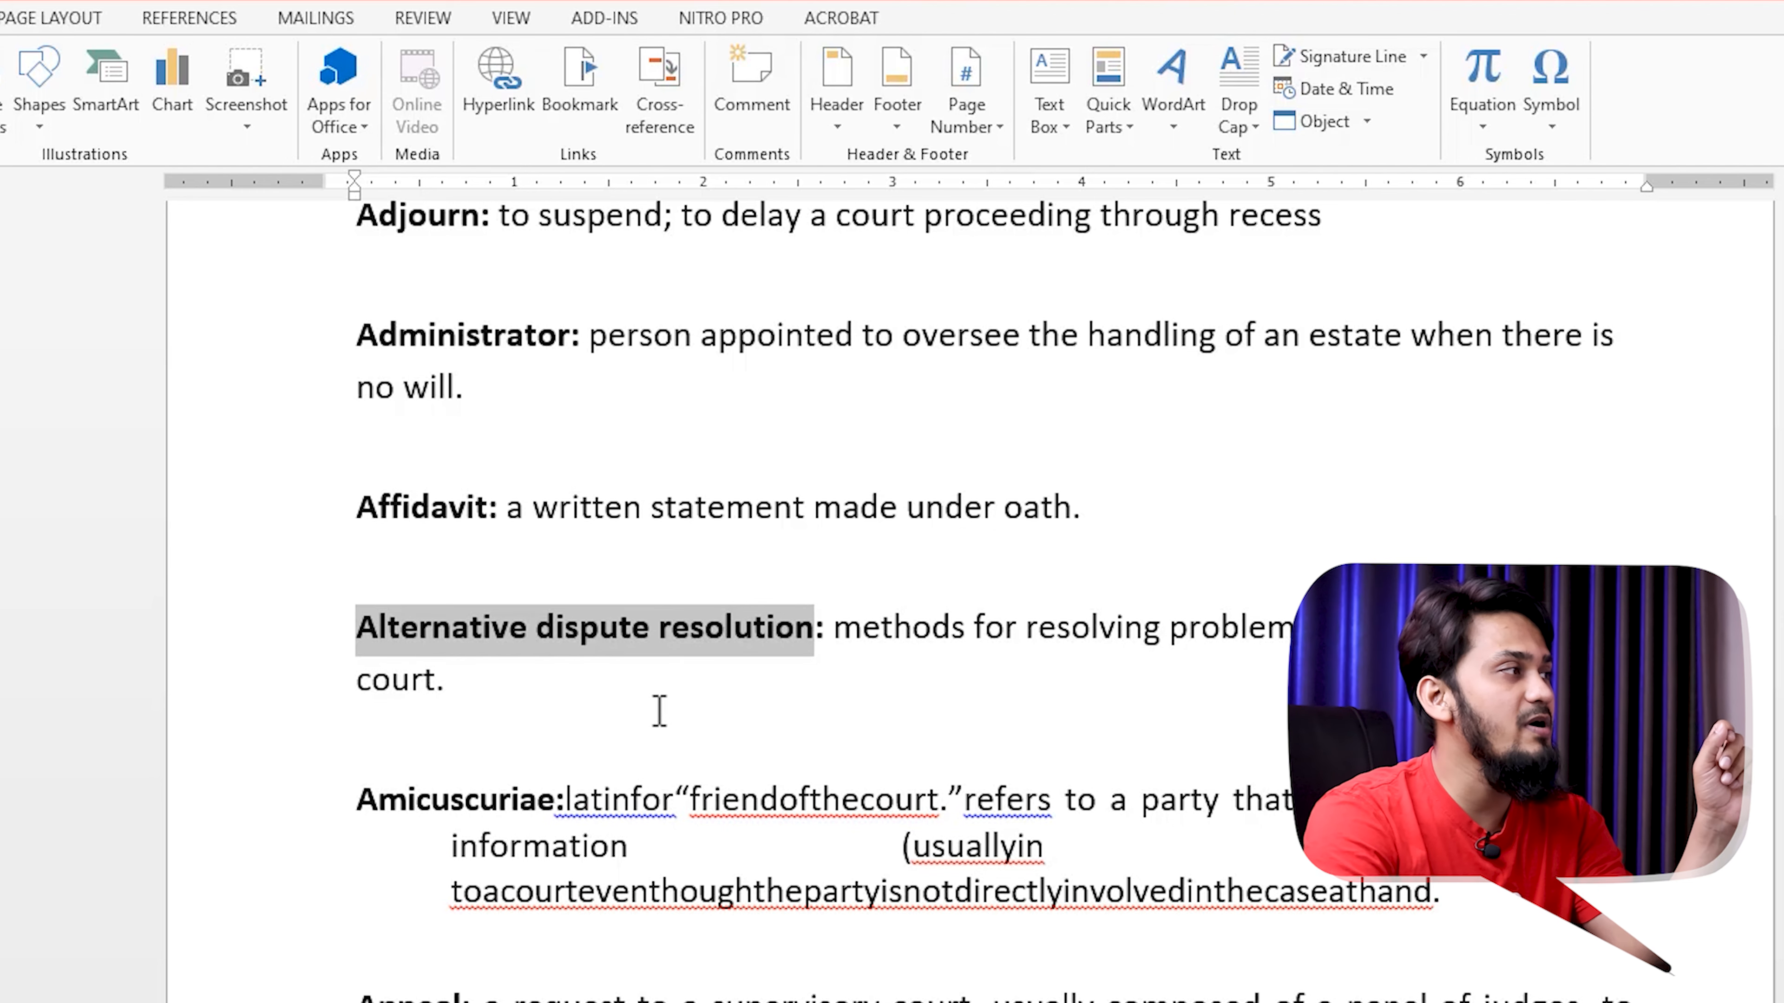
left_click(653, 686)
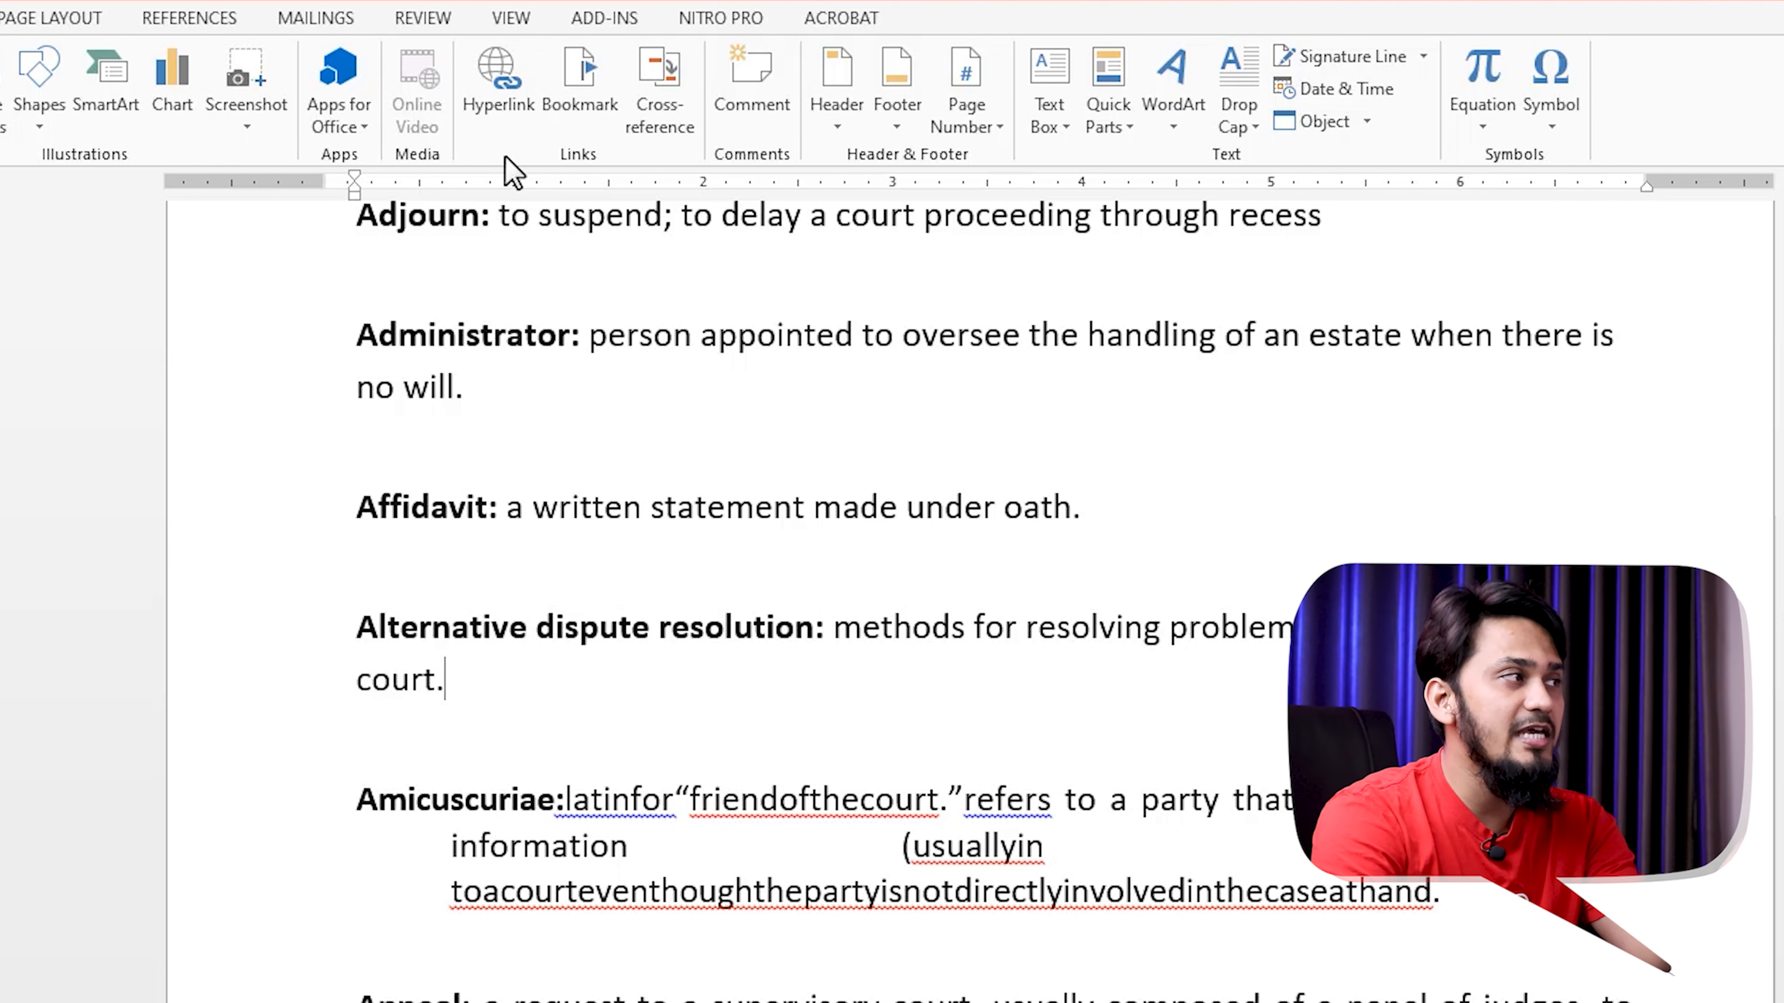